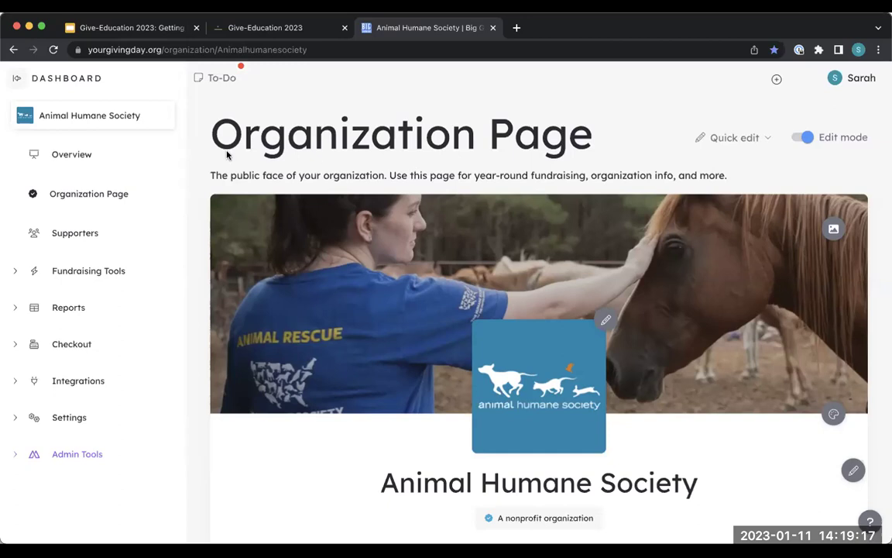
Open the organization's Overview, dismiss the guided tour, and view the donation and donor statistics cards
left_click(61, 160)
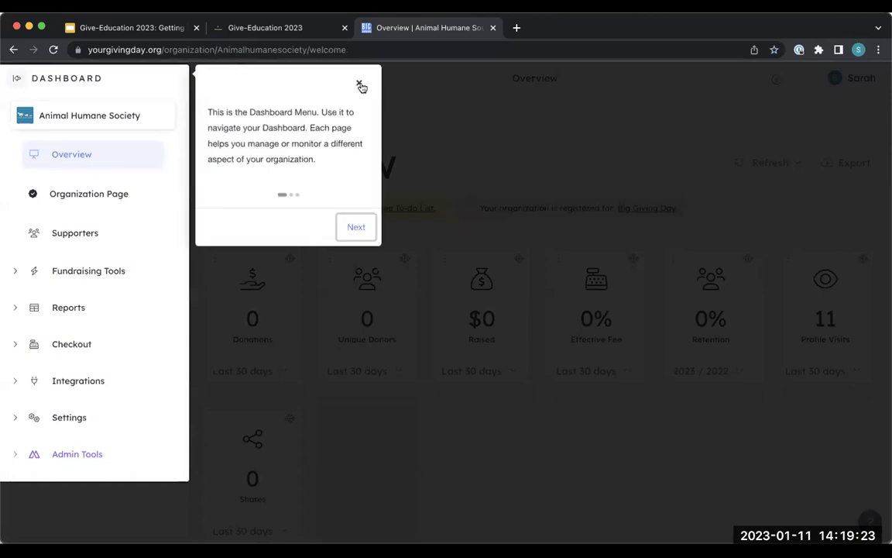
left_click(359, 85)
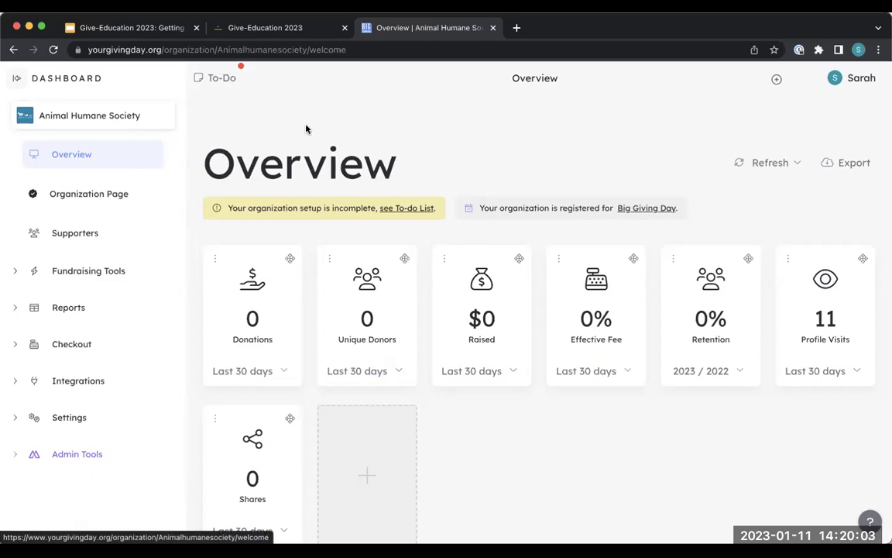
scroll(442, 131, "down", 1)
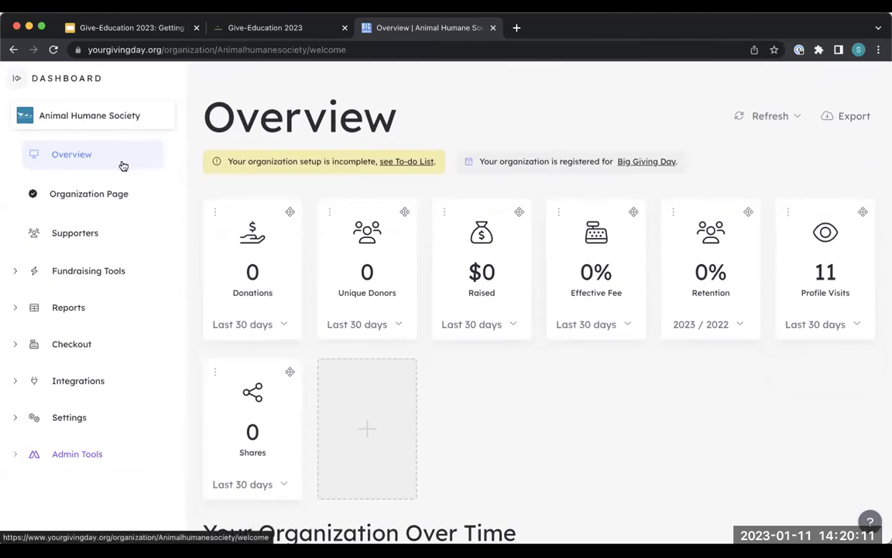
Visit the Organization Page, dismiss its guided tour, and view the available Fundraising Tools
left_click(100, 202)
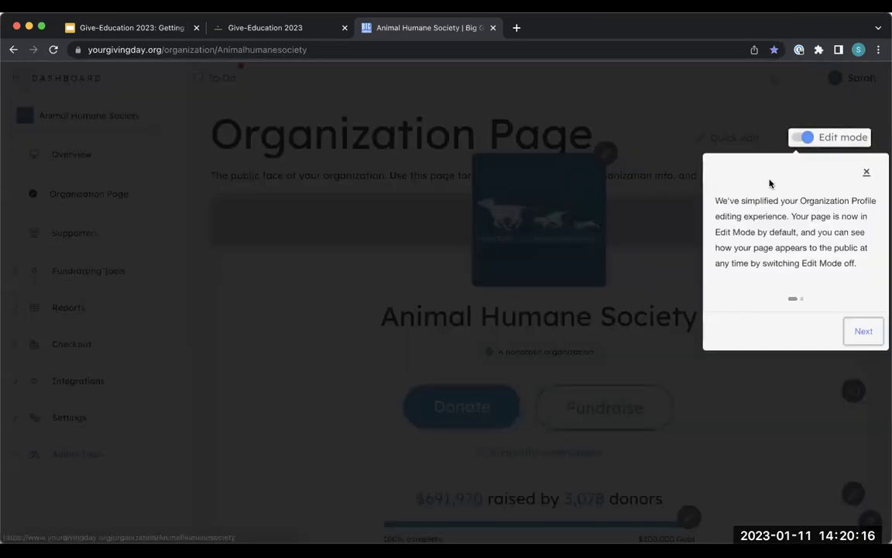
left_click(866, 172)
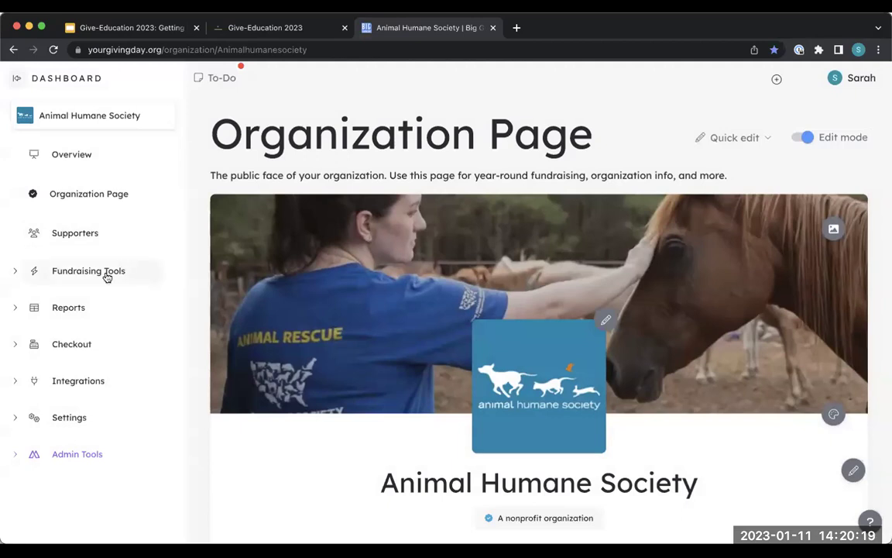
left_click(108, 273)
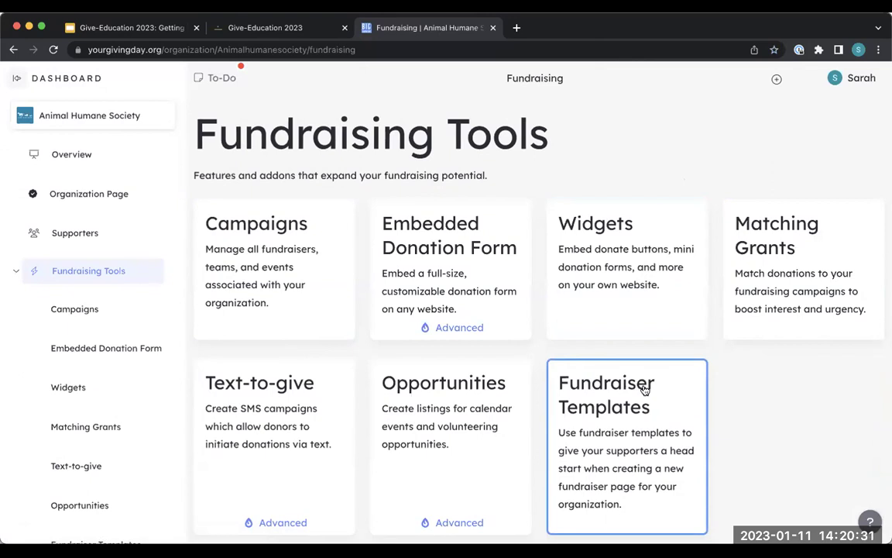
left_click(18, 272)
View the available Reports and the Checkout customization options
left_click(78, 308)
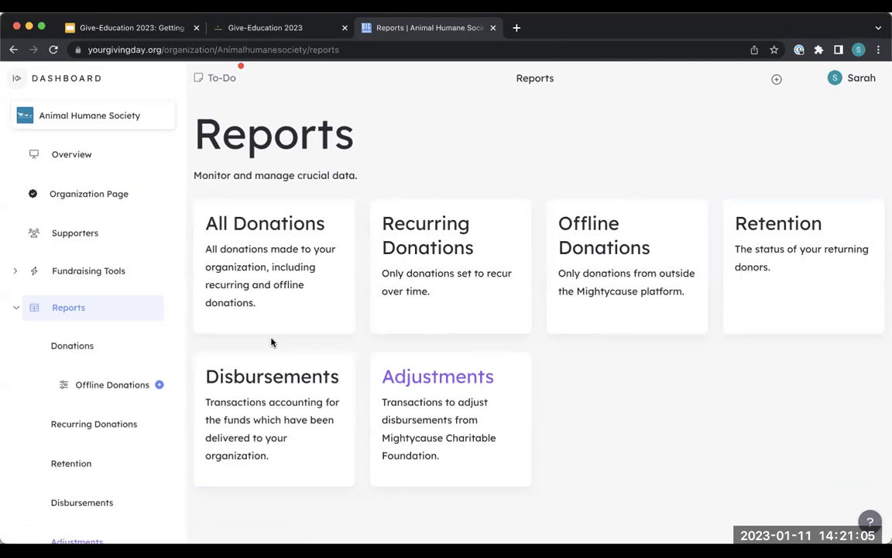
left_click(16, 307)
left_click(88, 351)
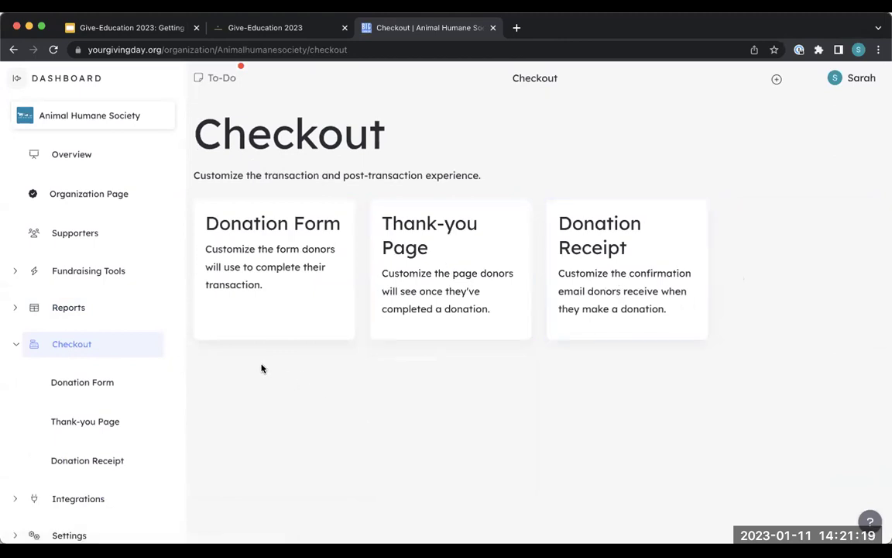
left_click(15, 344)
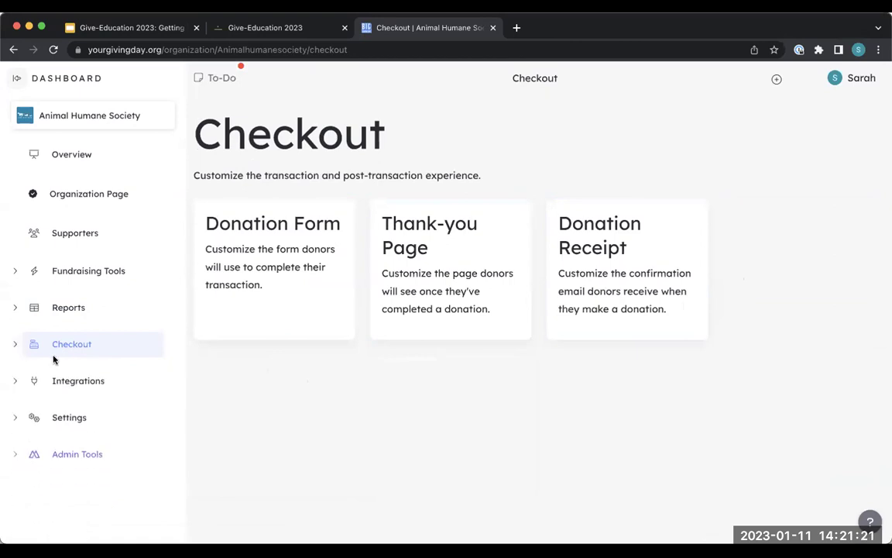
Open the Admins section of the organization's Settings and look at the options for the first listed admin
left_click(69, 418)
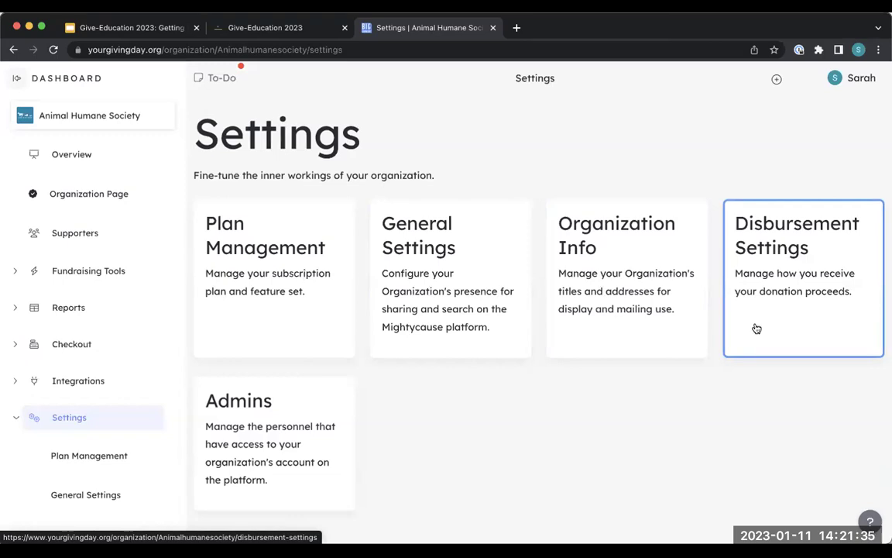
left_click(255, 401)
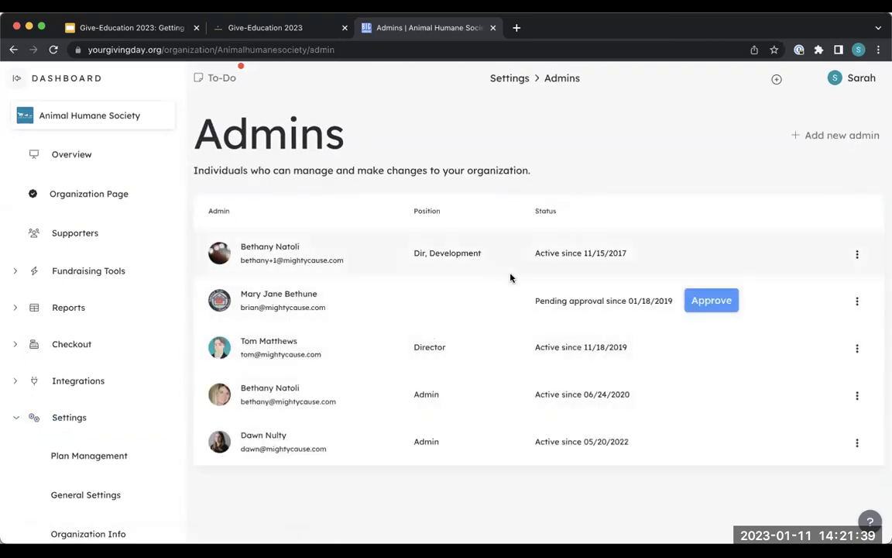
left_click(856, 254)
left_click(852, 259)
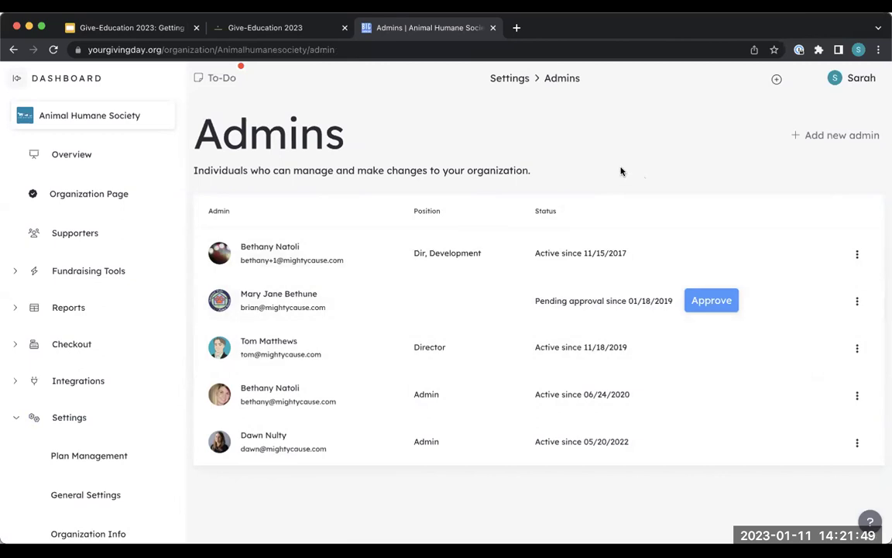
left_click(13, 418)
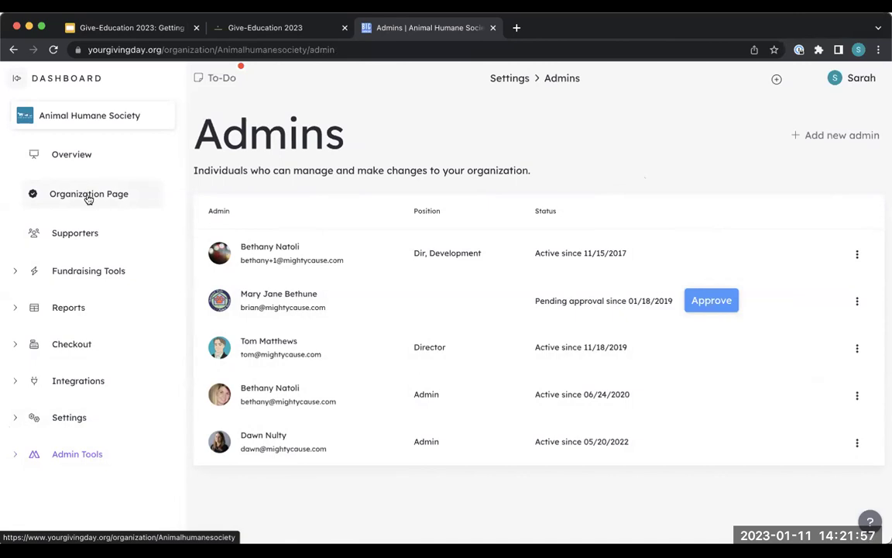
Return to the Organization Page, preview its public view with Edit mode off, and turn Edit mode back on
left_click(58, 196)
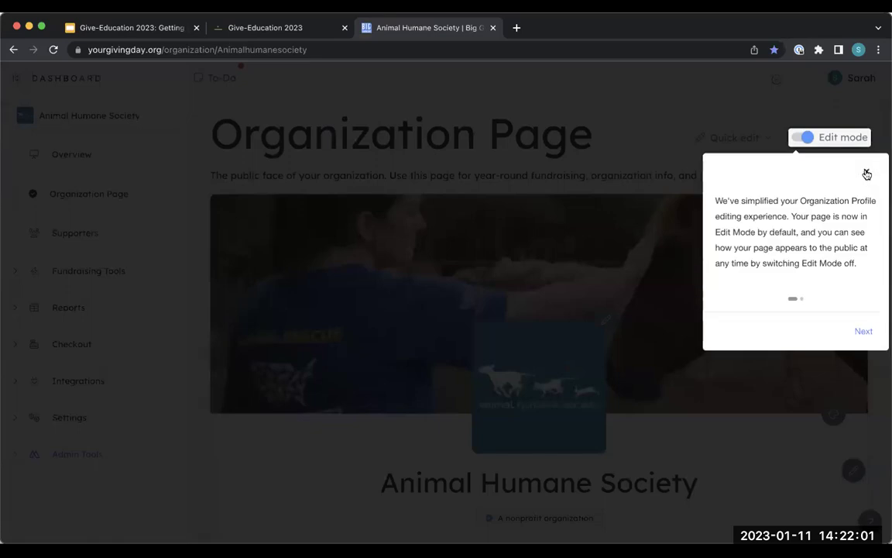
left_click(867, 172)
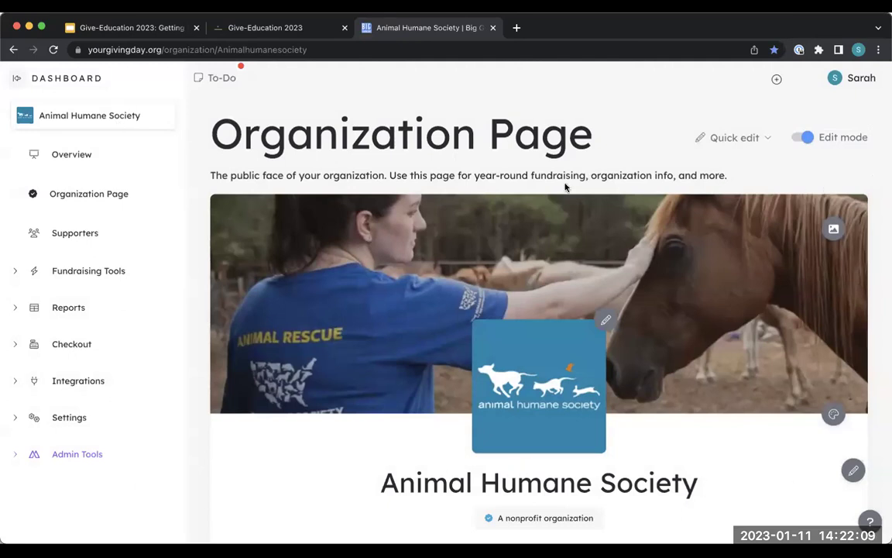
left_click(803, 137)
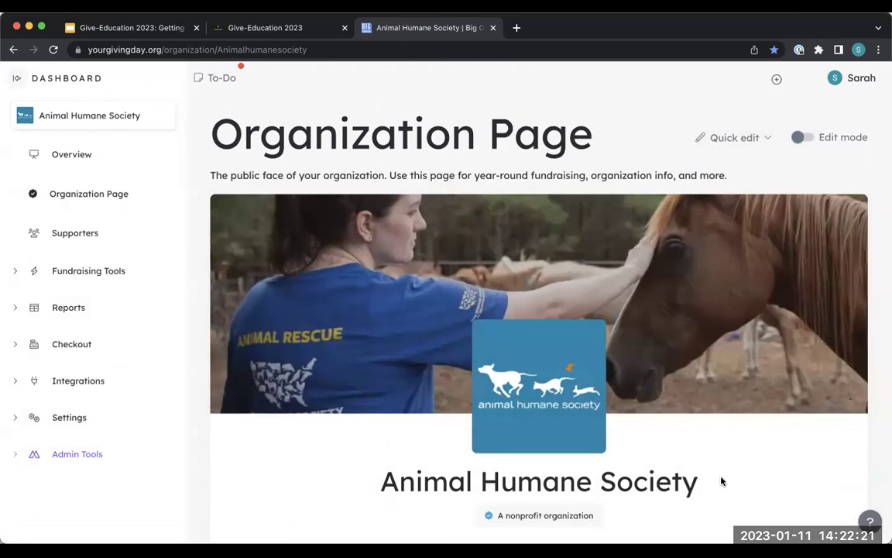
left_click(802, 138)
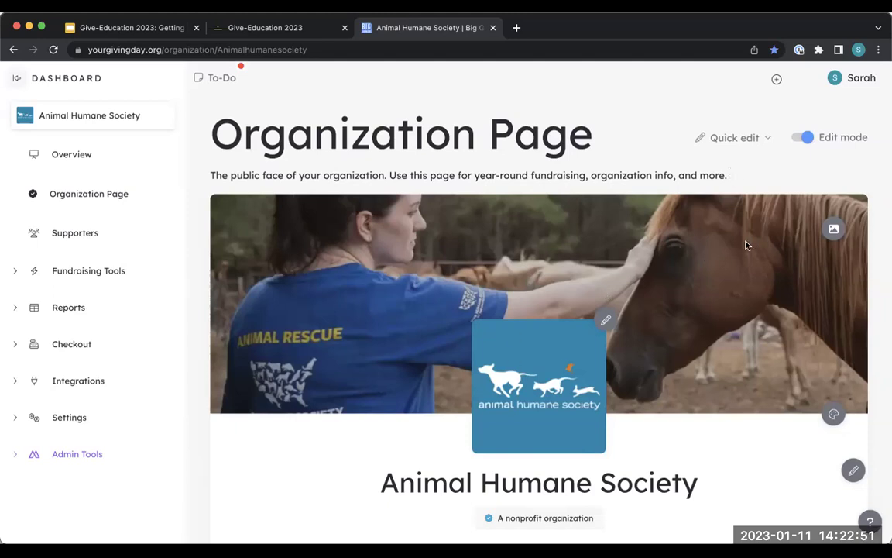
Look over the Organization Page's About content and check the required and recommended tasks in the To-Do list
scroll(747, 244, "down", 10)
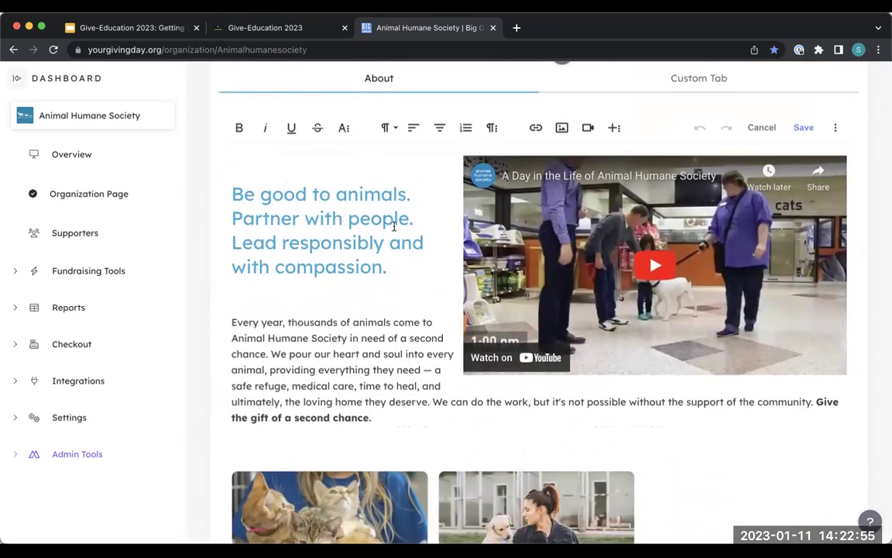
scroll(393, 225, "up", 10)
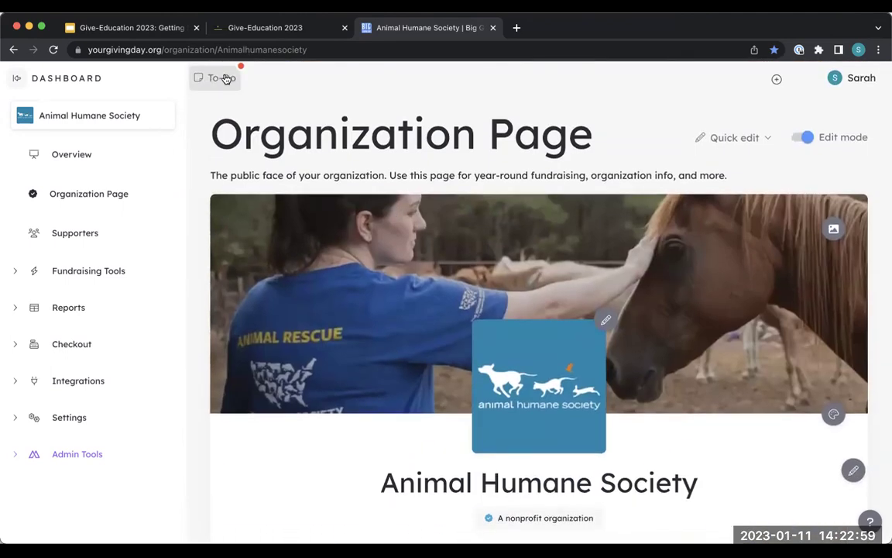
left_click(232, 77)
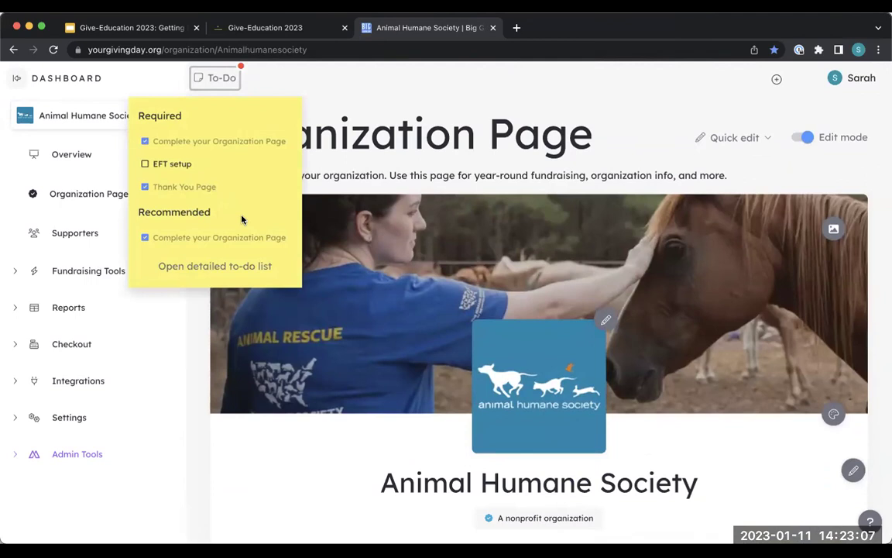
left_click(221, 80)
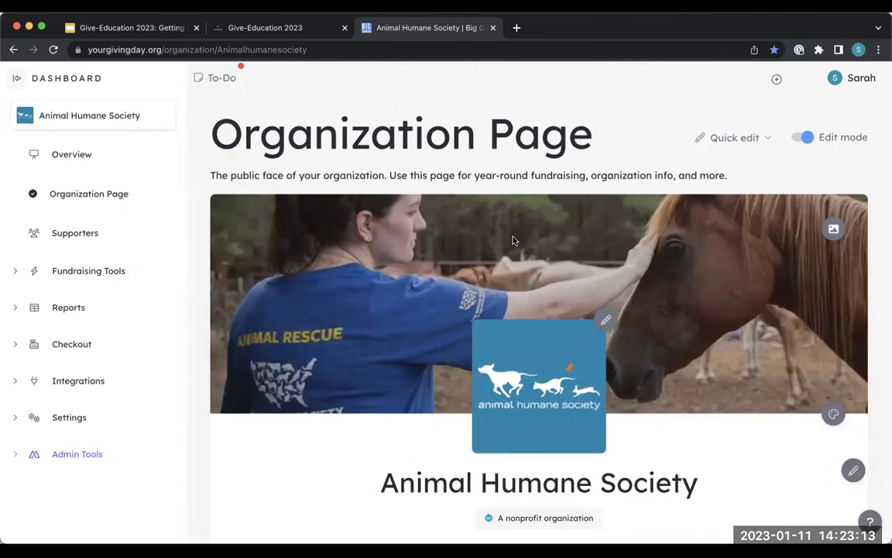
left_click(203, 79)
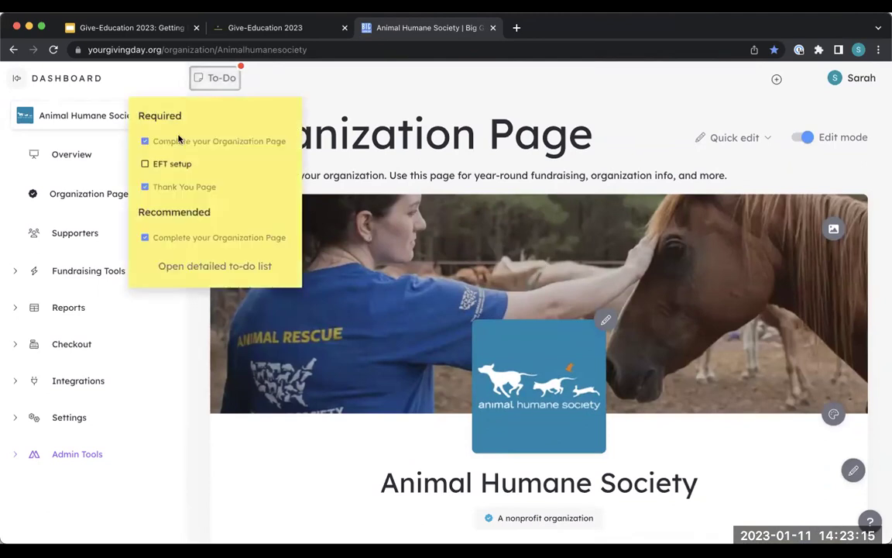
left_click(196, 77)
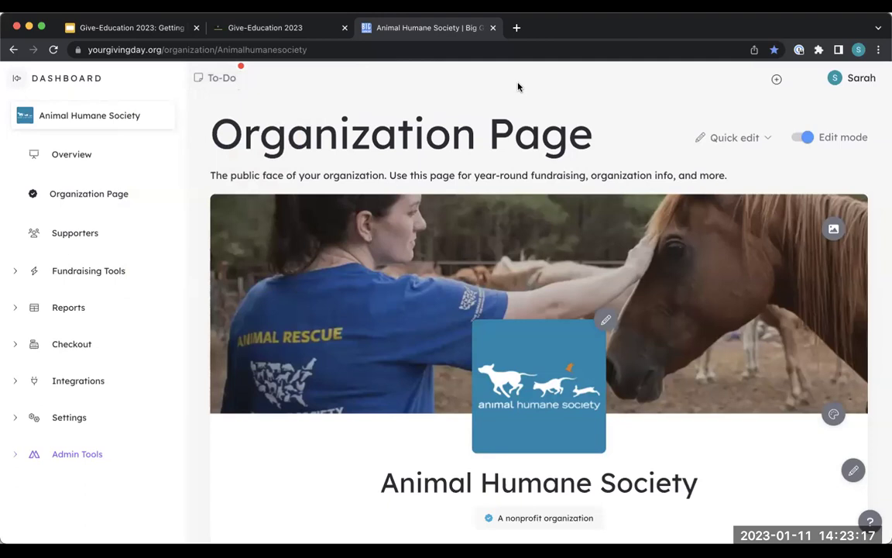
View the upload and crop options for the organization's logo image, and leave without saving
scroll(649, 122, "down", 5)
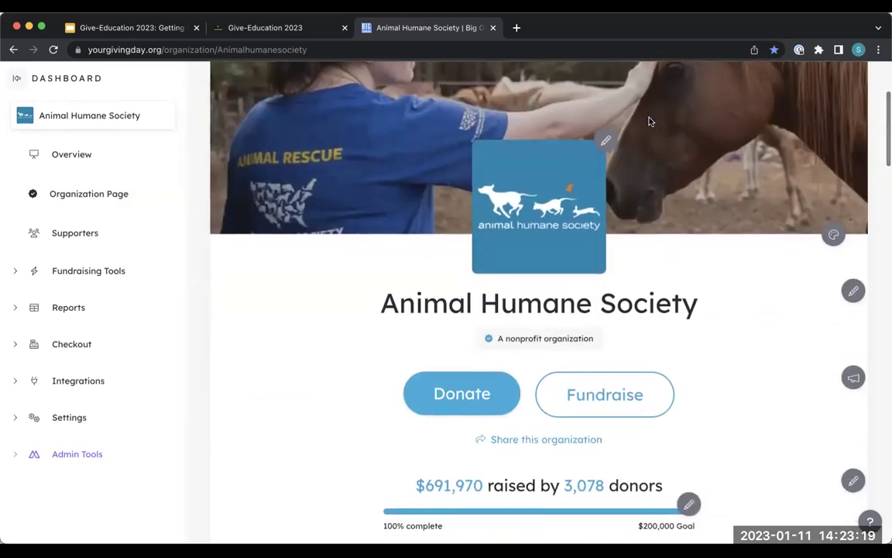
scroll(649, 121, "up", 2)
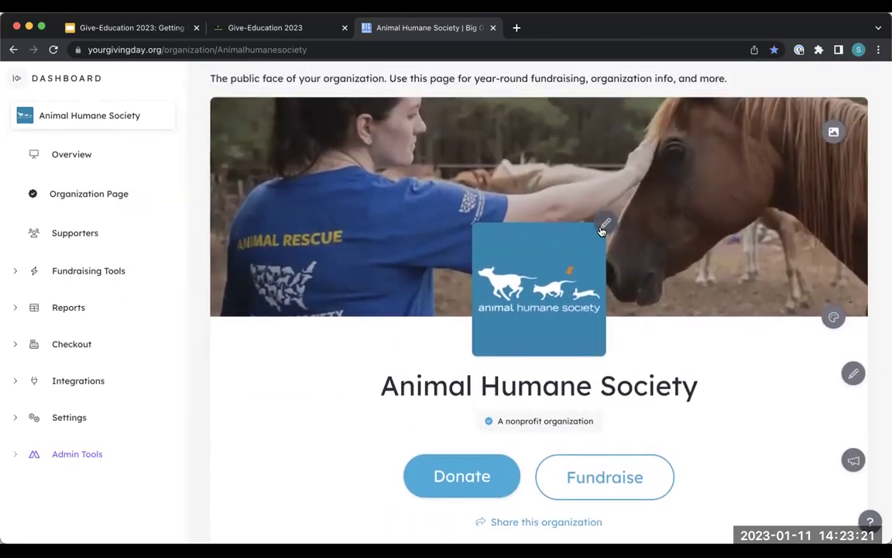
left_click(602, 226)
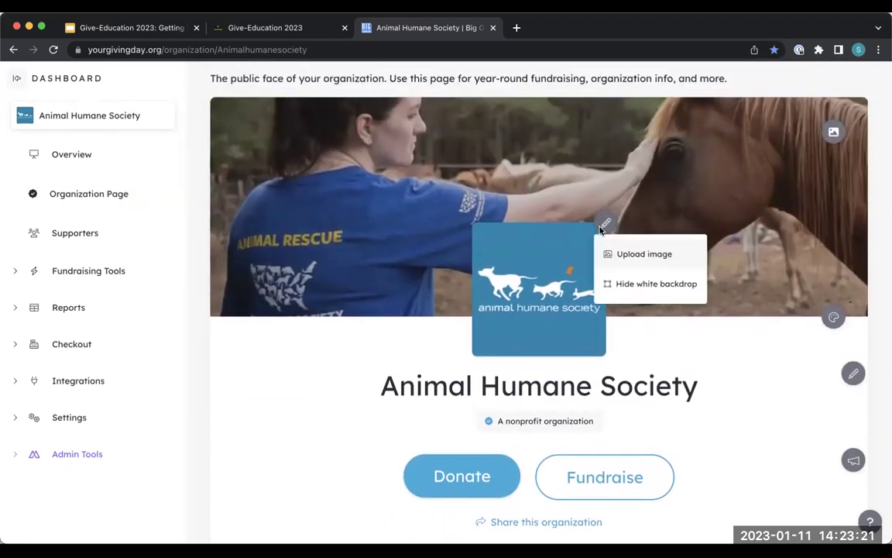
left_click(656, 256)
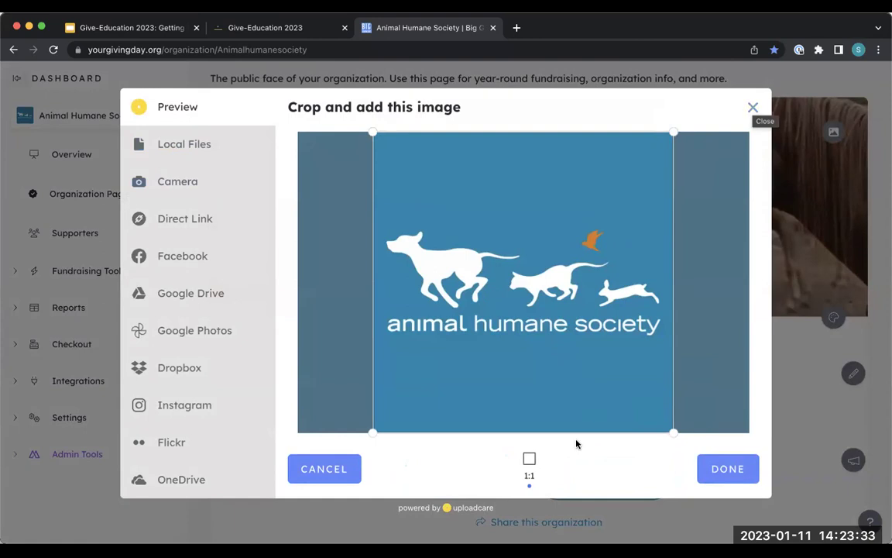
left_click(753, 111)
View the banner image's crop options and the gallery of stock banner images, and leave without saving
scroll(626, 174, "up", 2)
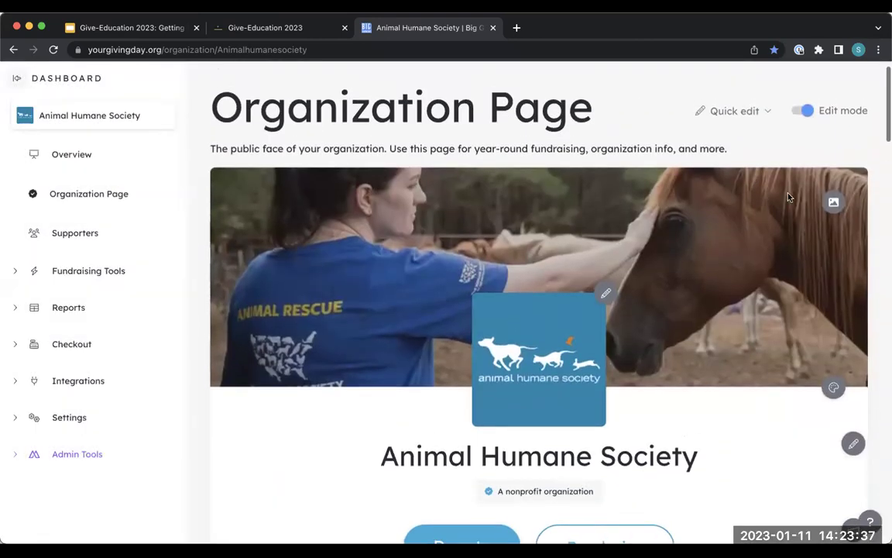
left_click(833, 202)
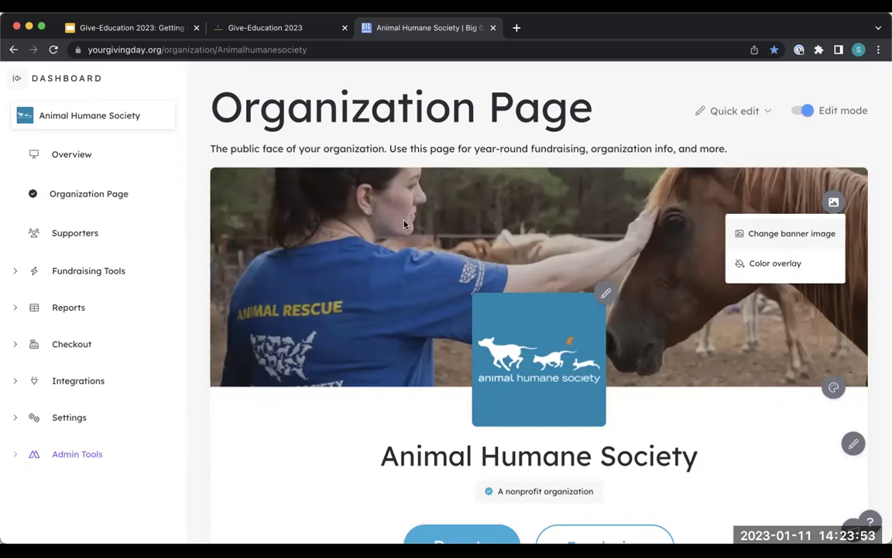
left_click(774, 234)
left_click_drag(521, 269, 541, 238)
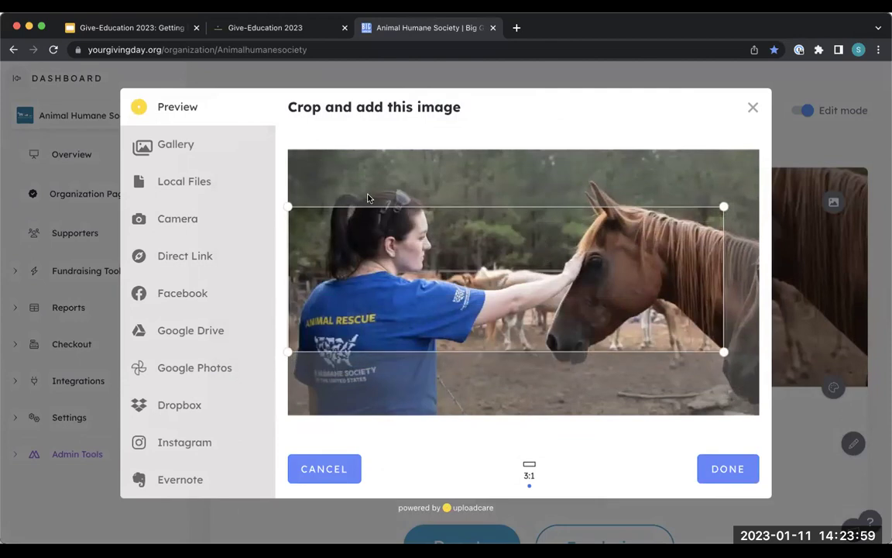
left_click(181, 147)
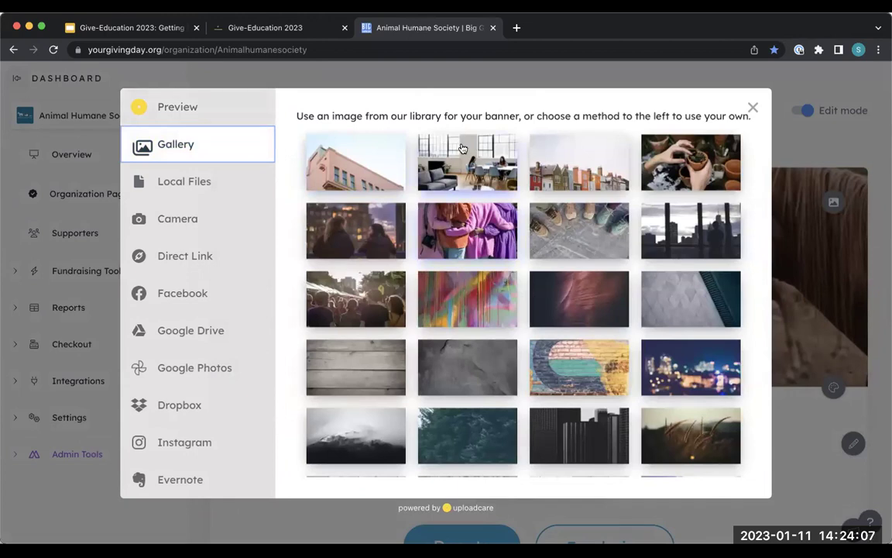
left_click(753, 107)
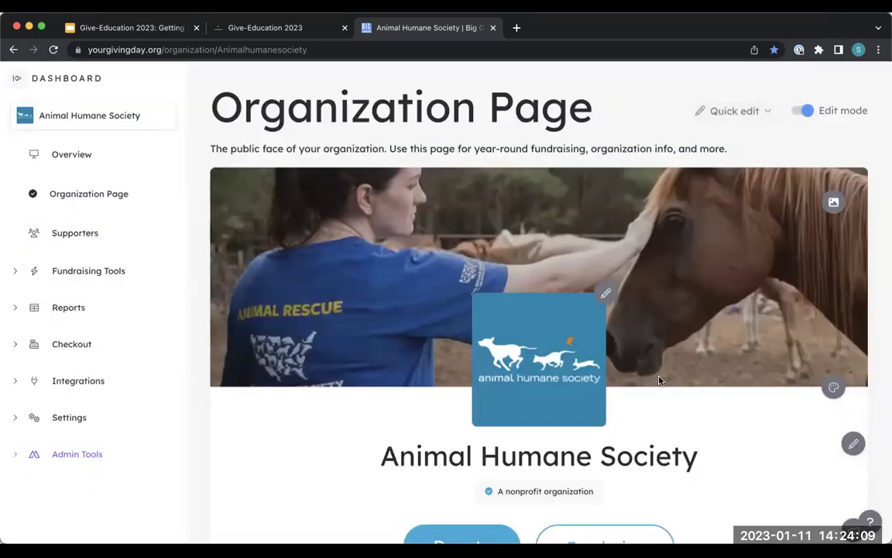
Try the color overlay #d4ba99 on the banner image and discard it
left_click(833, 202)
left_click(778, 261)
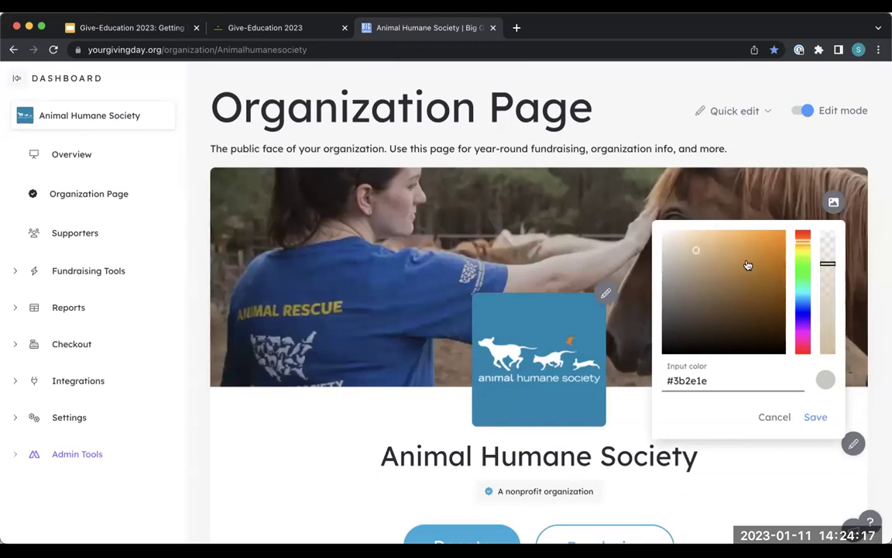
left_click(695, 250)
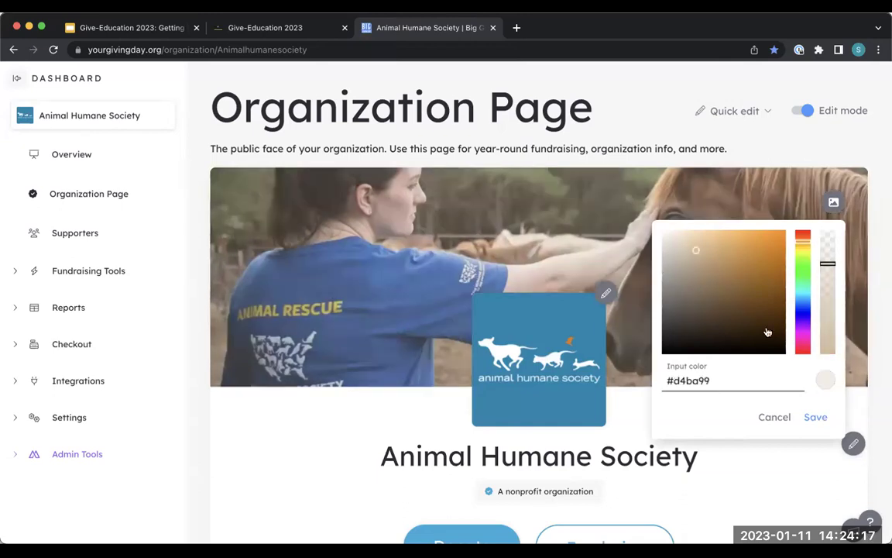
left_click(774, 417)
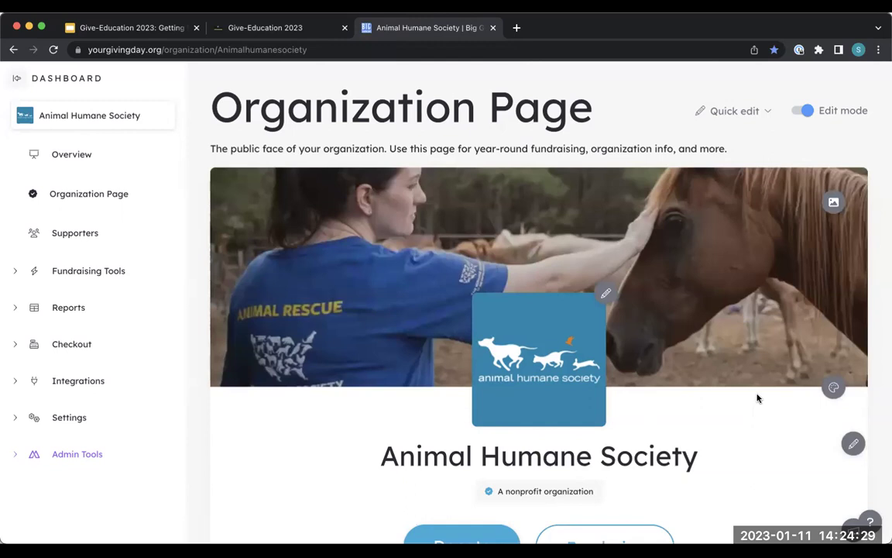
Try #b8dc2a and #dc7b2a as the Organization Page's theme color and discard the change
scroll(757, 398, "down", 3)
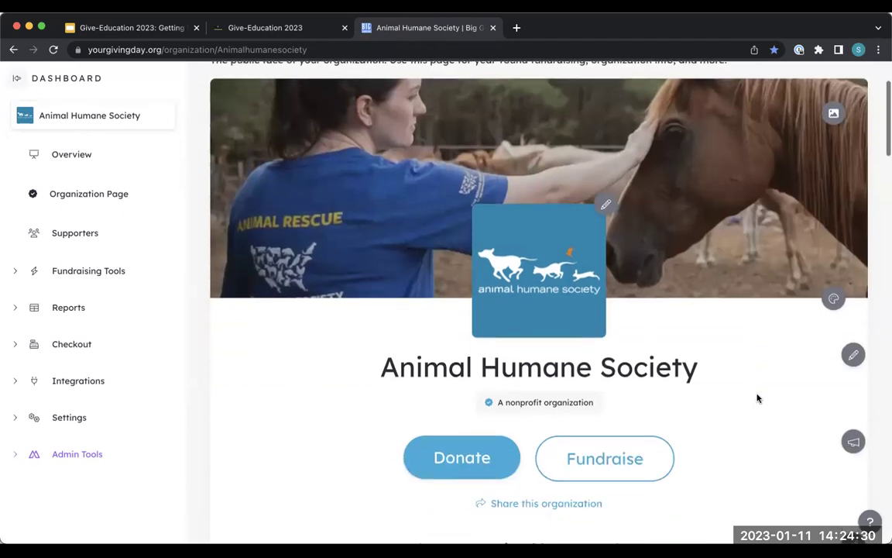
left_click(833, 298)
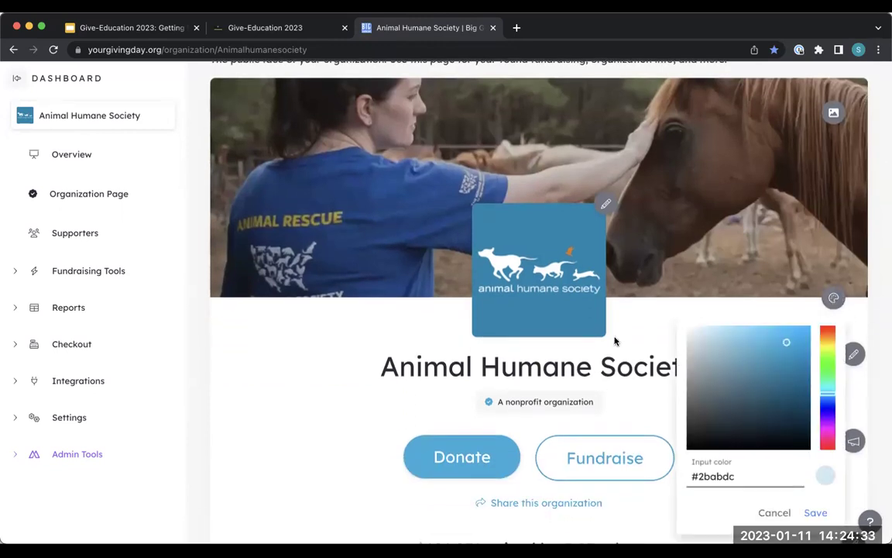
left_click(826, 353)
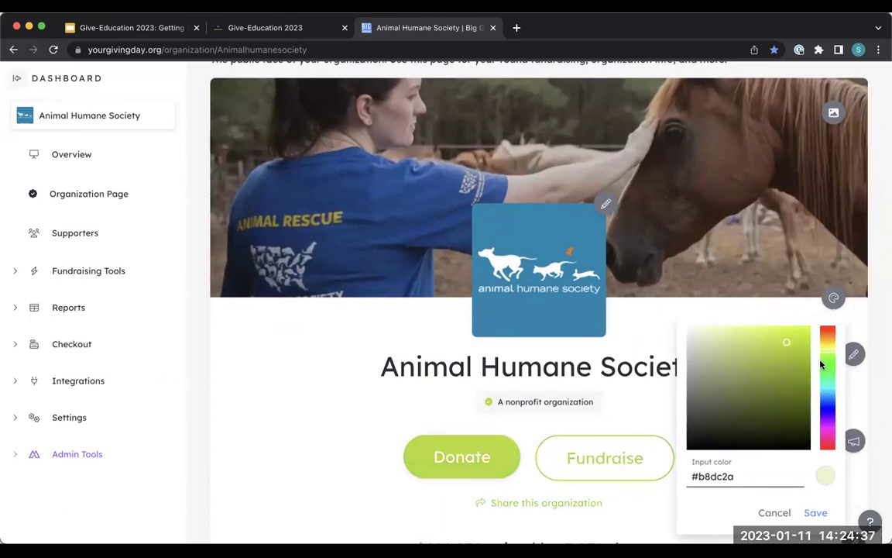
left_click(827, 339)
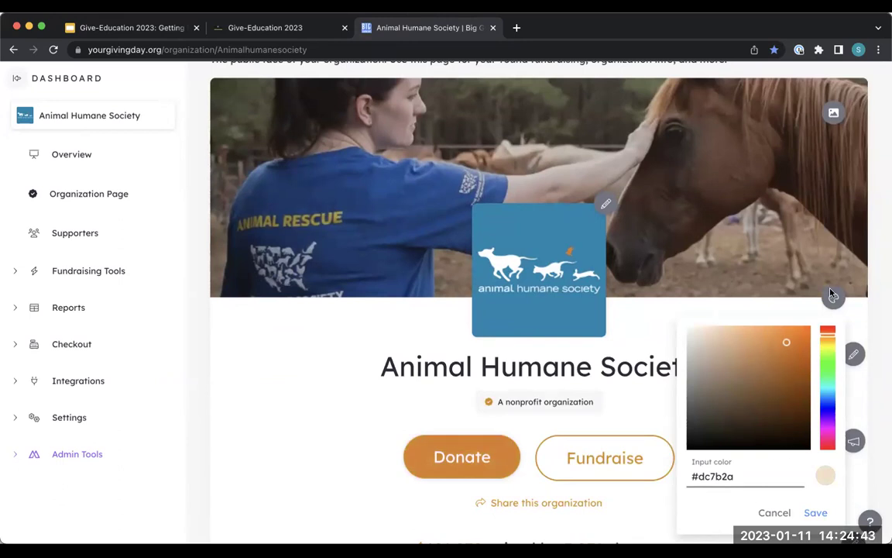
left_click(770, 513)
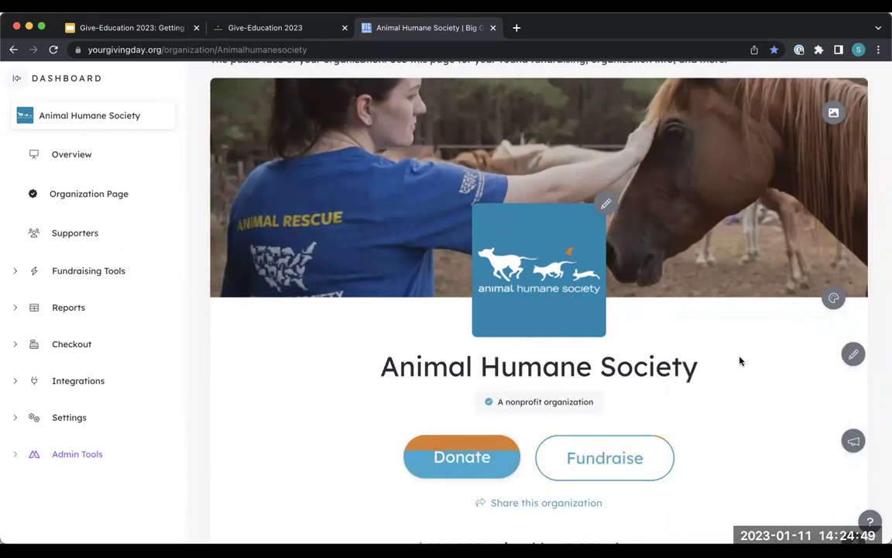
View the editable title of the Organization Page and leave without saving
scroll(740, 361, "down", 3)
left_click(853, 188)
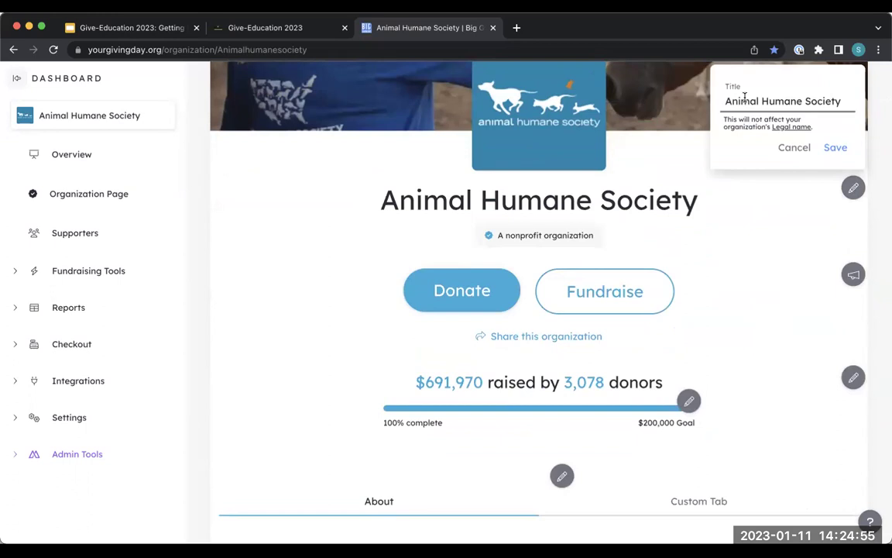
left_click(791, 149)
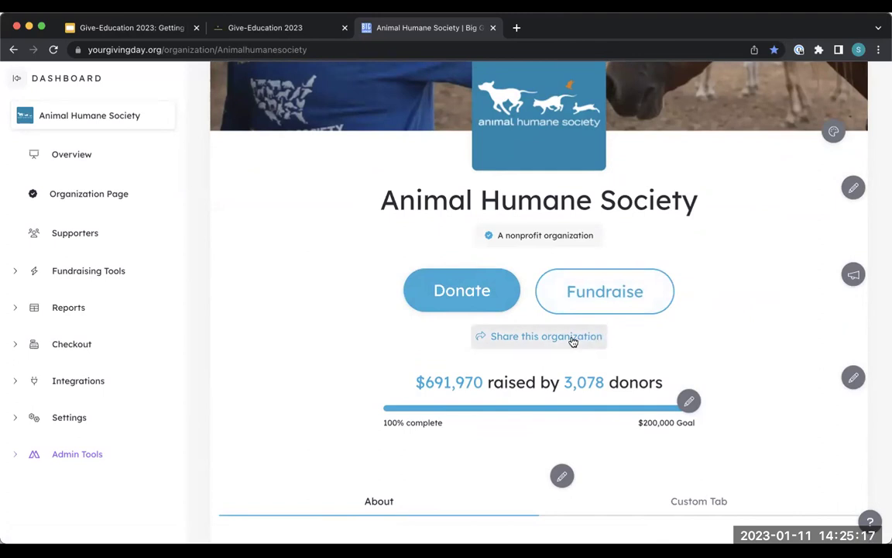
Switch off the Fundraise button in the page's action settings and switch it on again
scroll(741, 323, "down", 1)
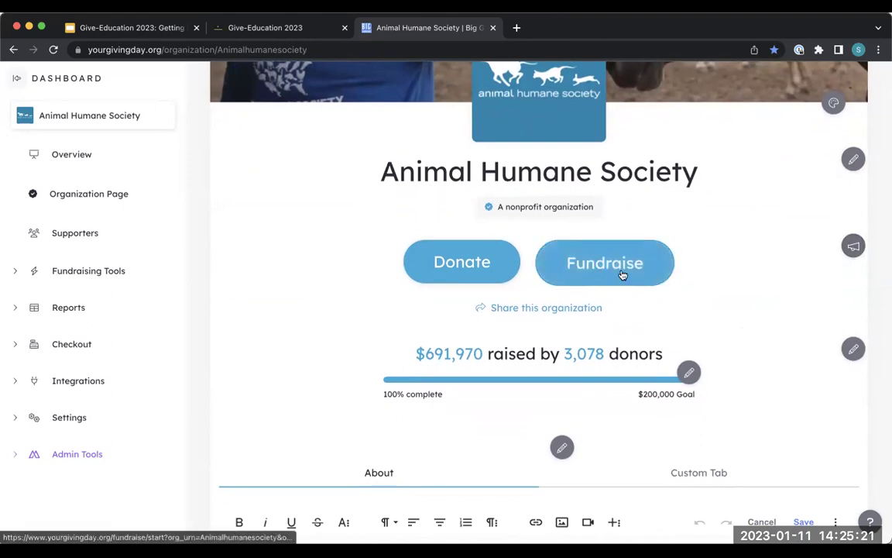
left_click(852, 246)
left_click(711, 208)
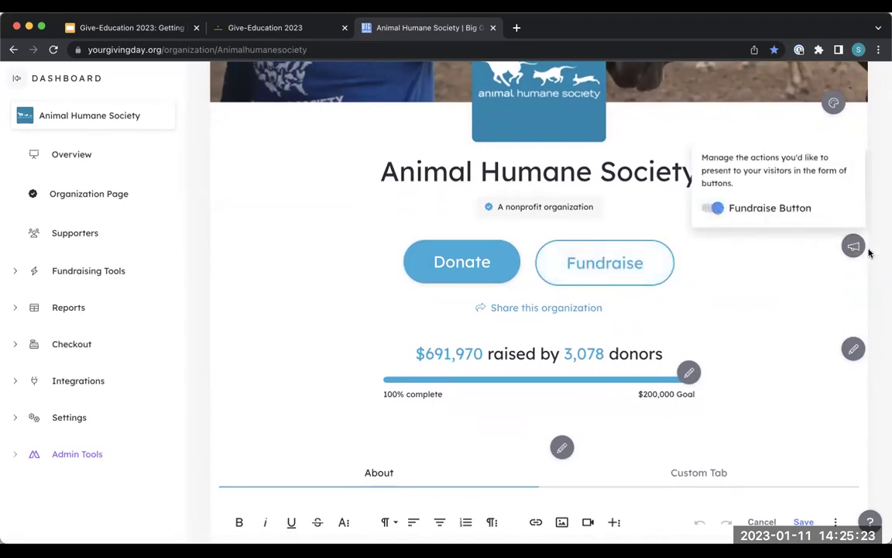
left_click(852, 244)
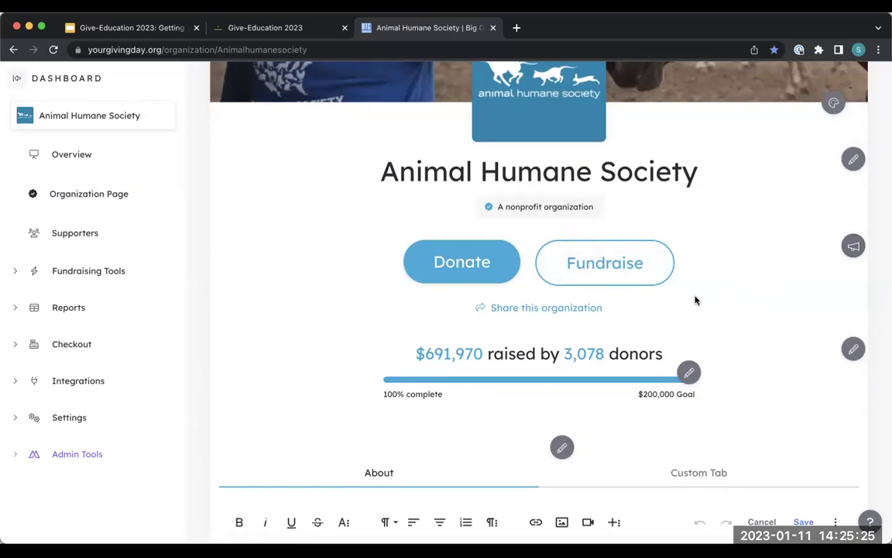
left_click(852, 245)
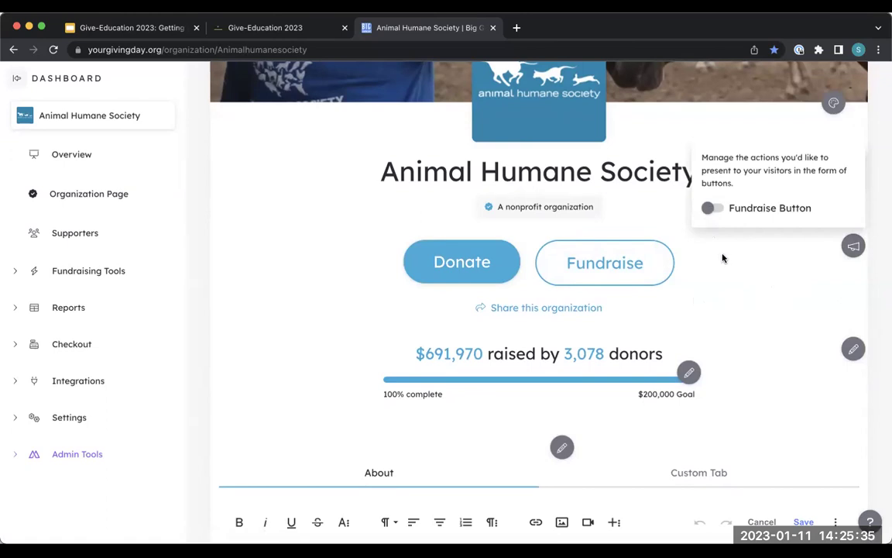
left_click(711, 209)
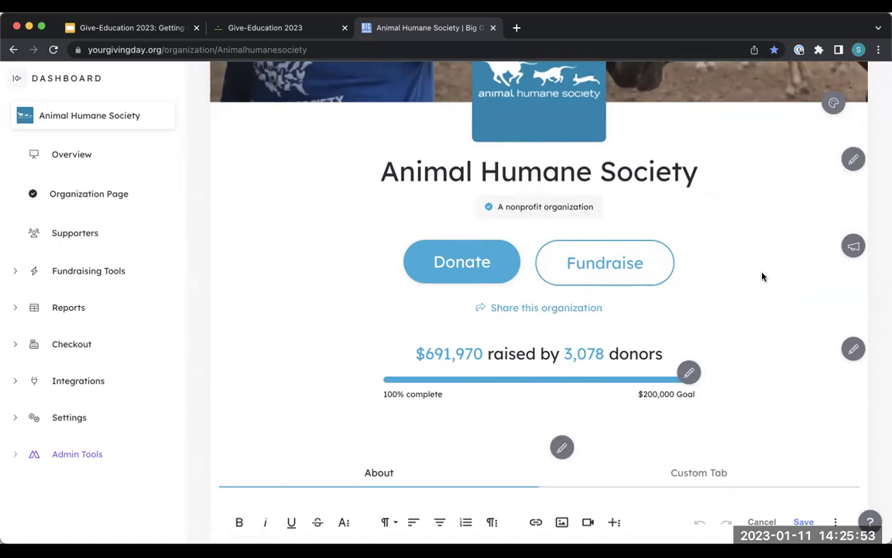
Hide the goal progress bar section below the donation totals and show it again
scroll(755, 319, "down", 1)
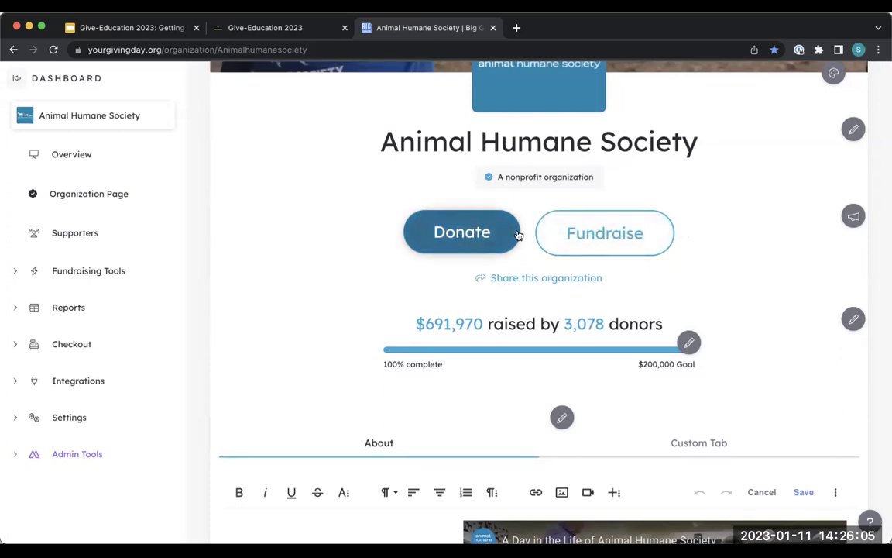
scroll(791, 346, "down", 2)
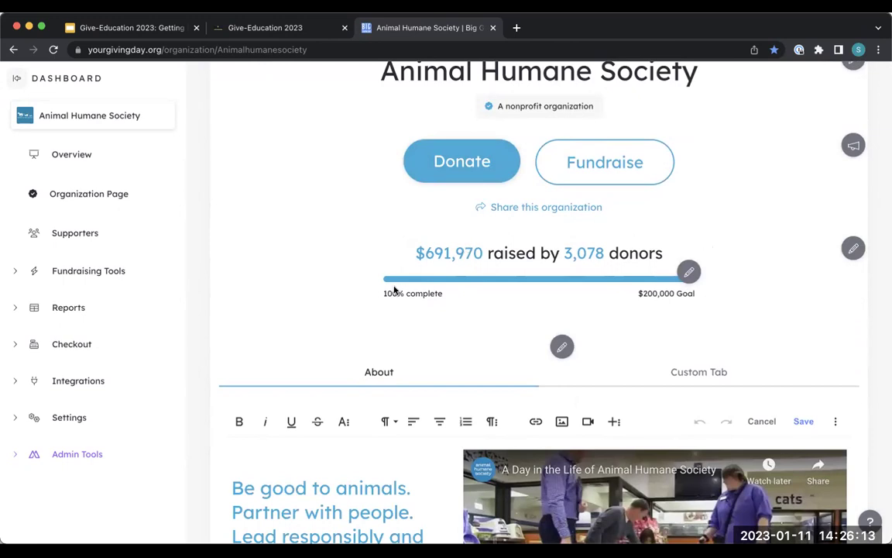
left_click(688, 270)
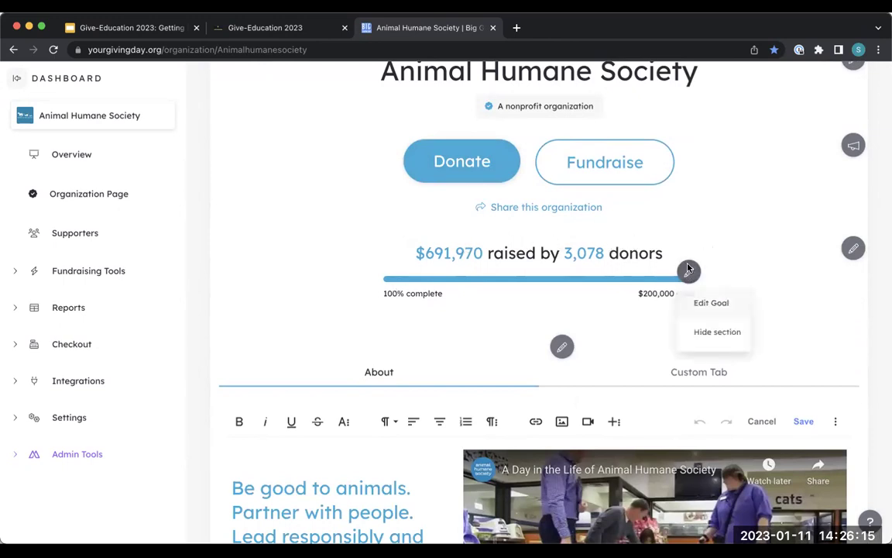
left_click(722, 332)
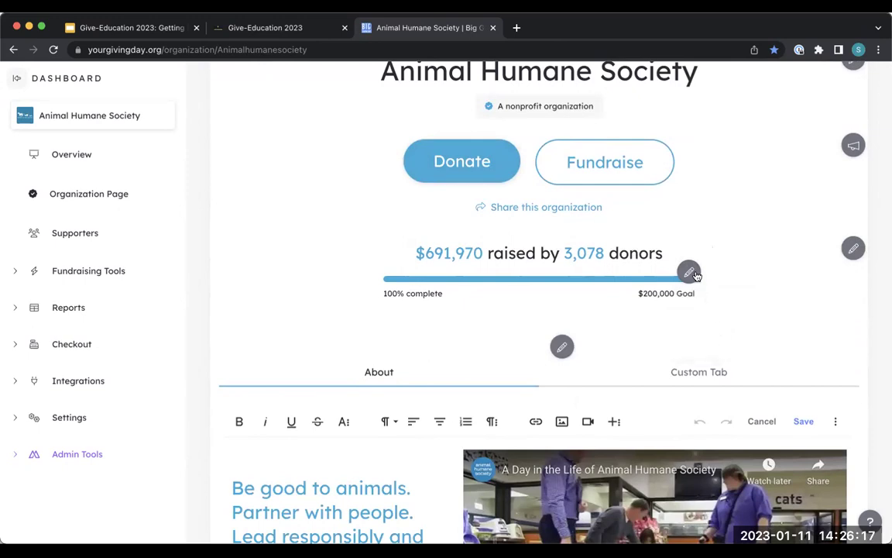
left_click(689, 272)
left_click(715, 334)
Open the fundraising goal for editing and save it at $200,000
left_click(689, 271)
left_click(717, 305)
left_click(679, 323)
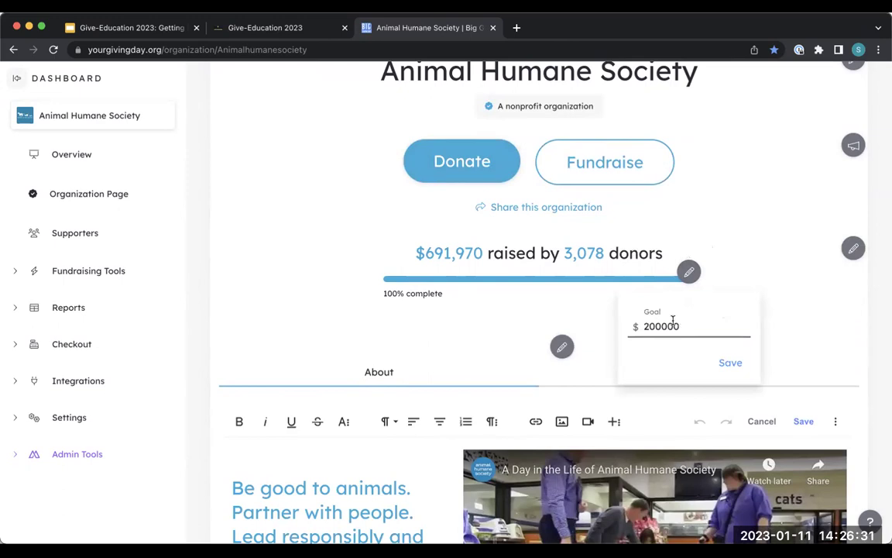
left_click(729, 362)
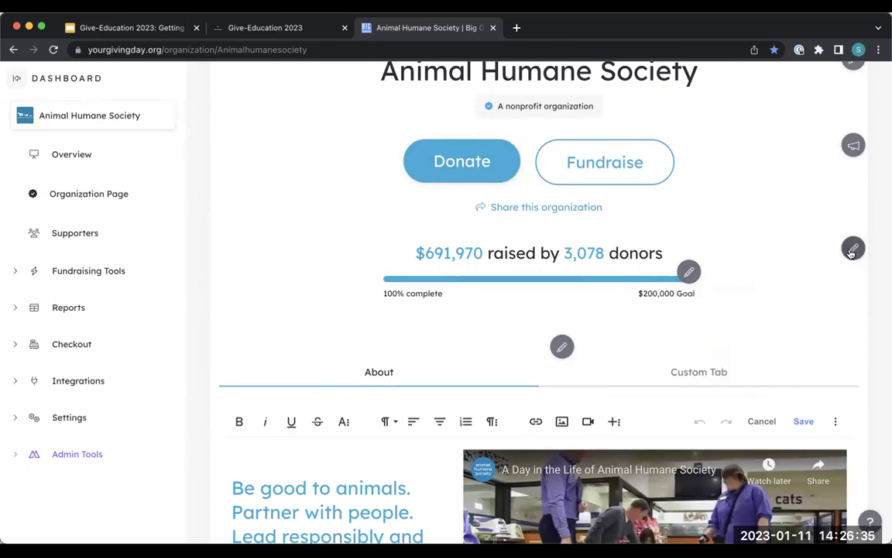
In the donation stats settings, exclude offline donations from the calculation and include them again
left_click(852, 250)
scroll(752, 307, "down", 1)
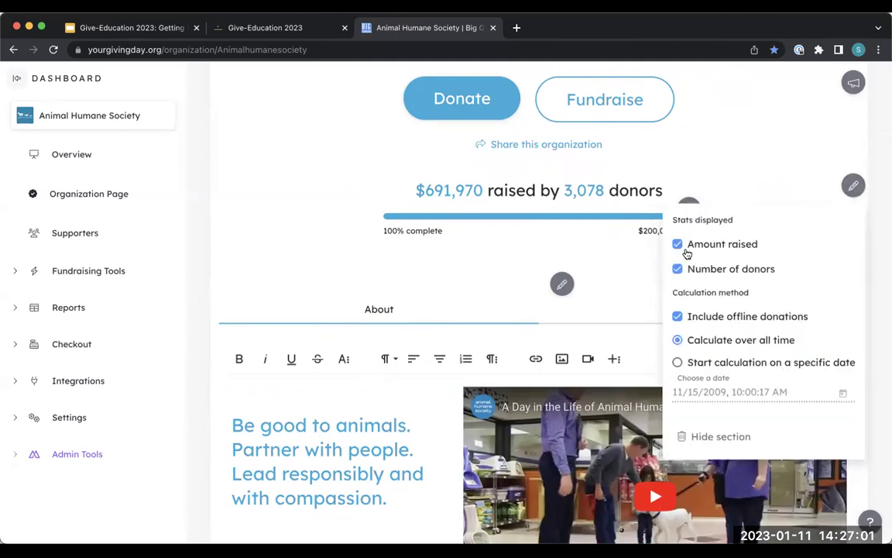
left_click(677, 316)
left_click(677, 316)
left_click(767, 166)
Look over the About content and its editor's options for inserting images, videos by URL and additional elements
scroll(600, 288, "down", 3)
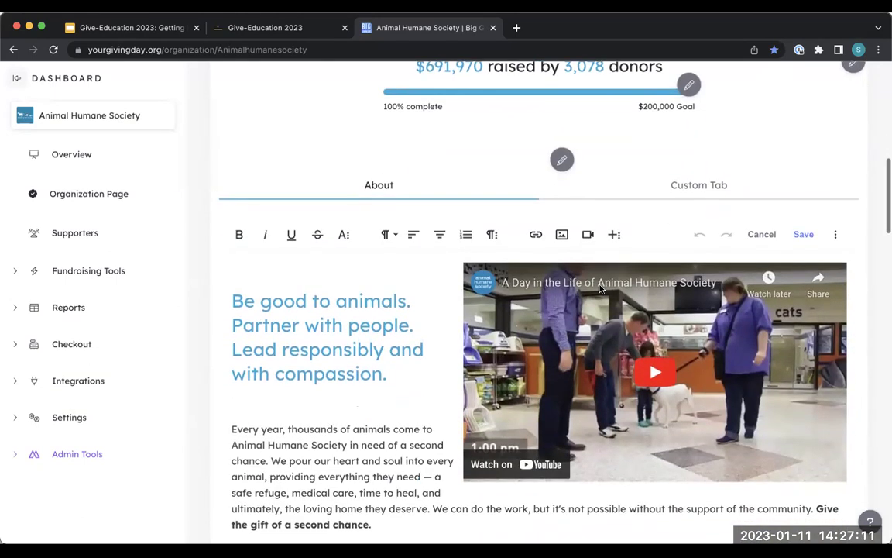
scroll(540, 256, "down", 1)
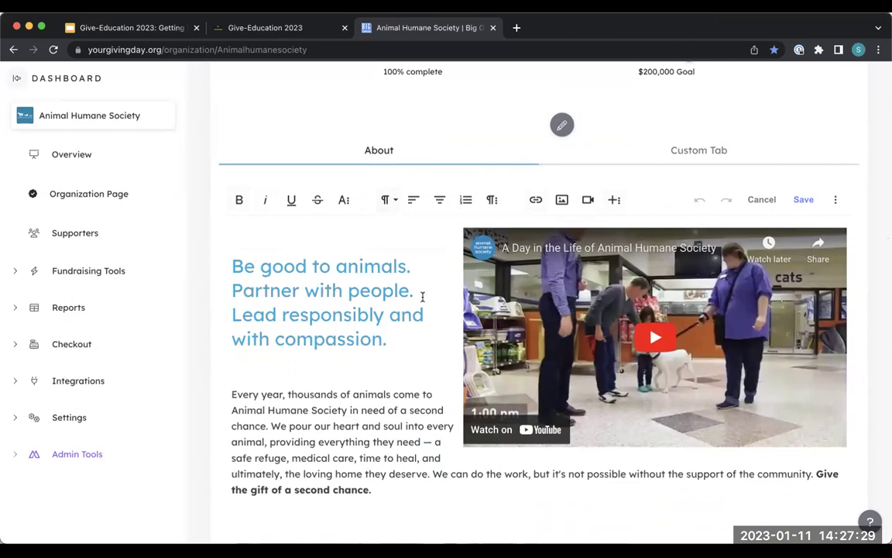
scroll(438, 323, "down", 10)
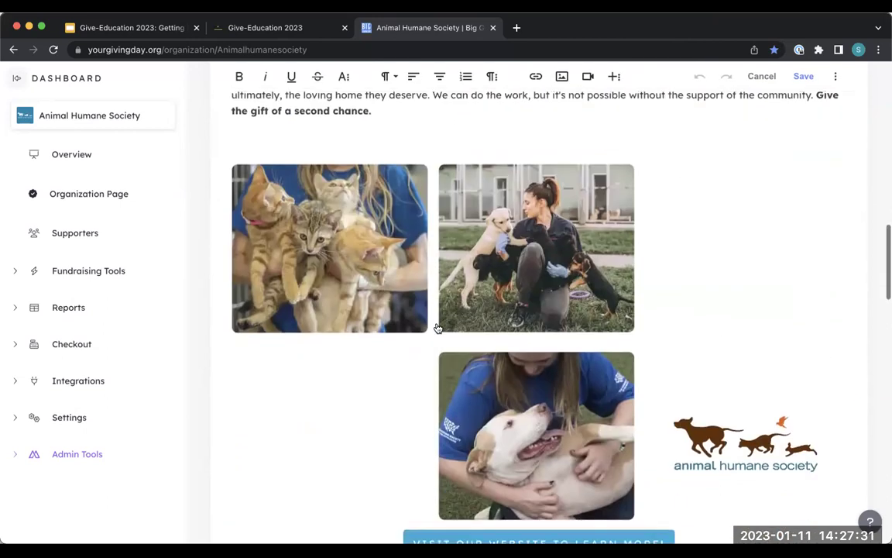
scroll(437, 322, "up", 10)
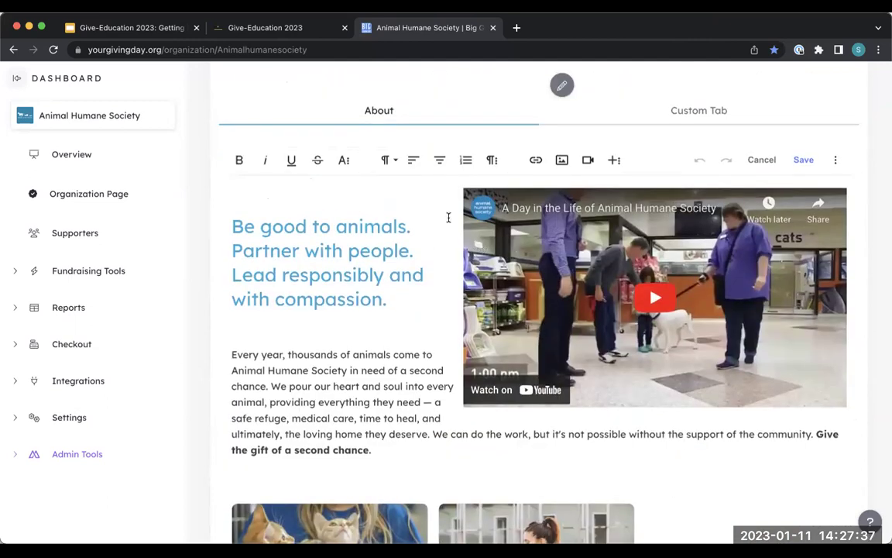
left_click(563, 161)
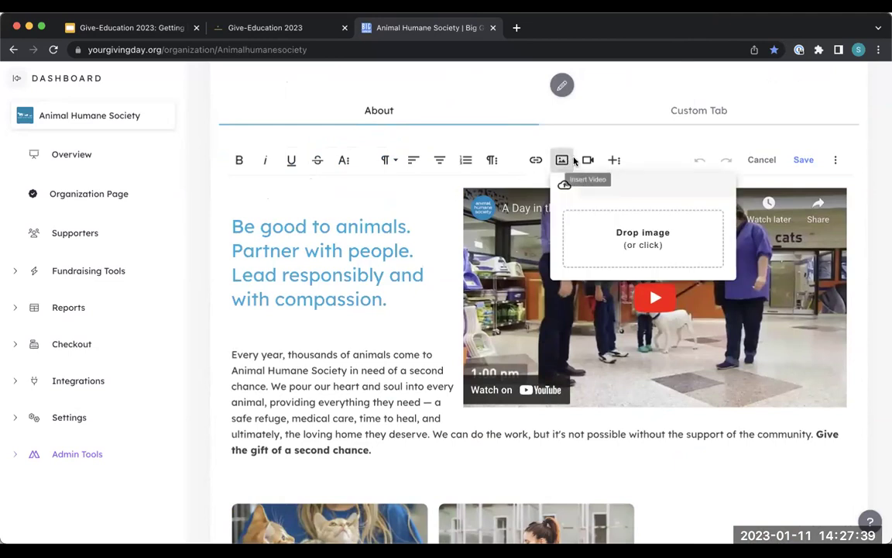
left_click(588, 160)
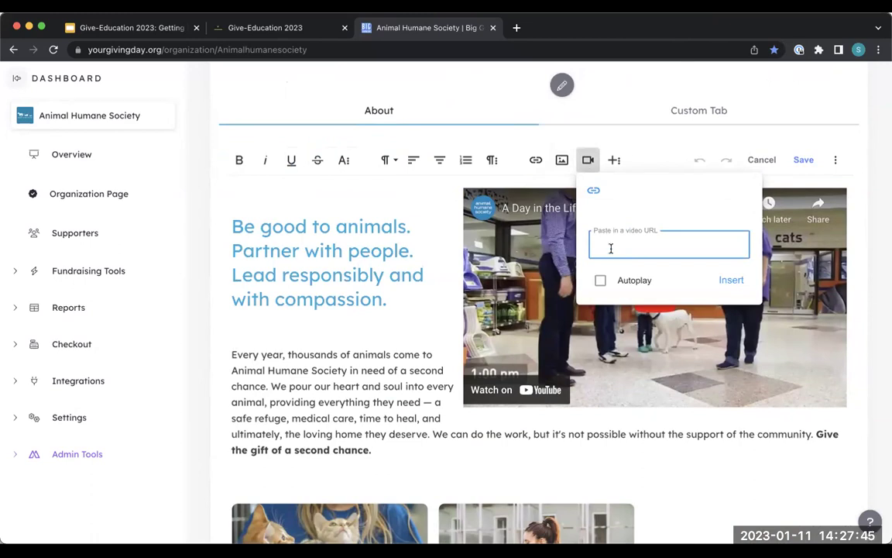
left_click(454, 282)
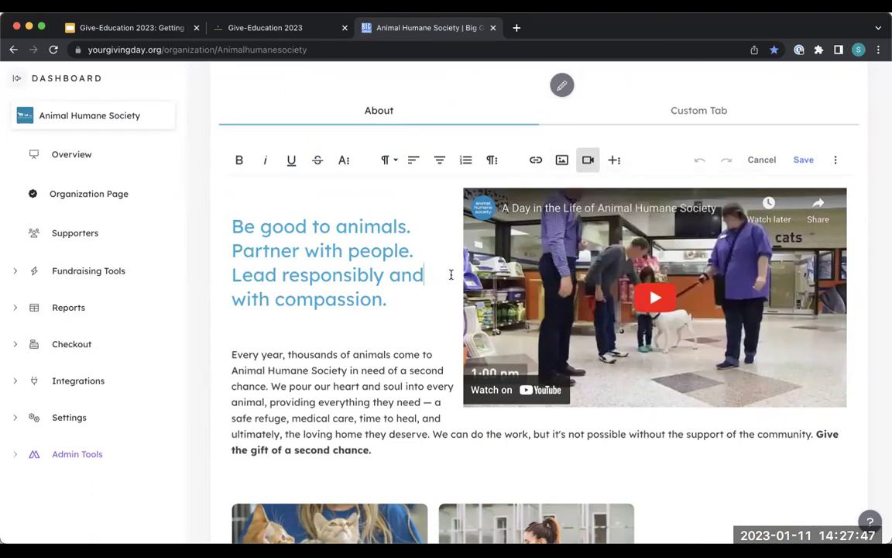
left_click(614, 159)
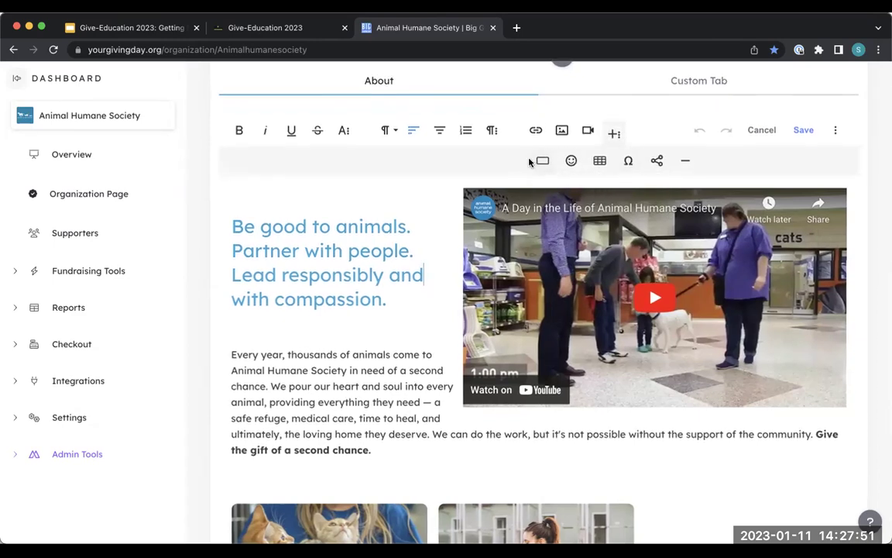
left_click(424, 304)
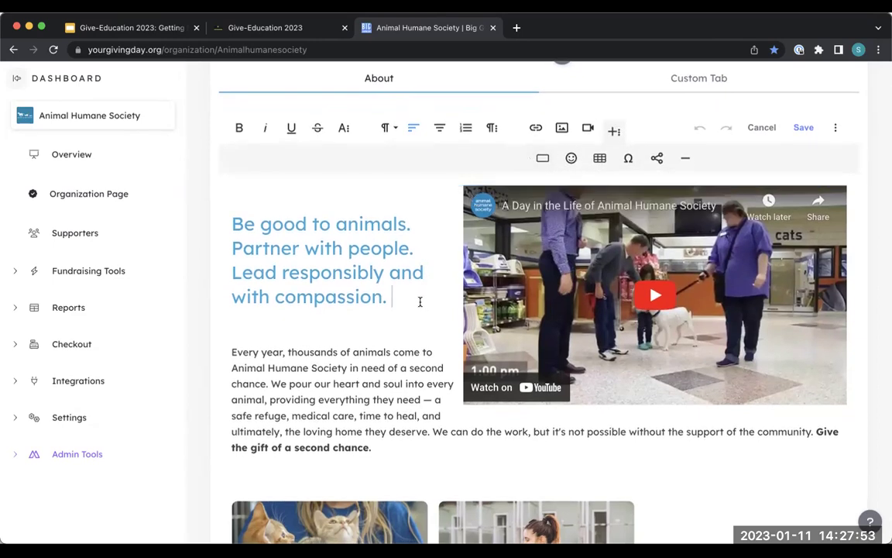
scroll(419, 285, "up", 2)
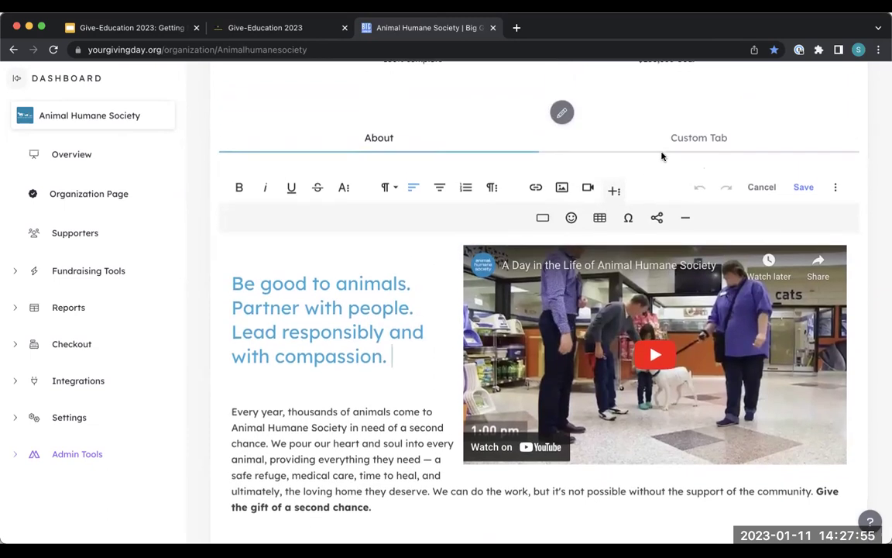
Compare the empty Custom Tab editor with the About content, finishing on About
left_click(706, 139)
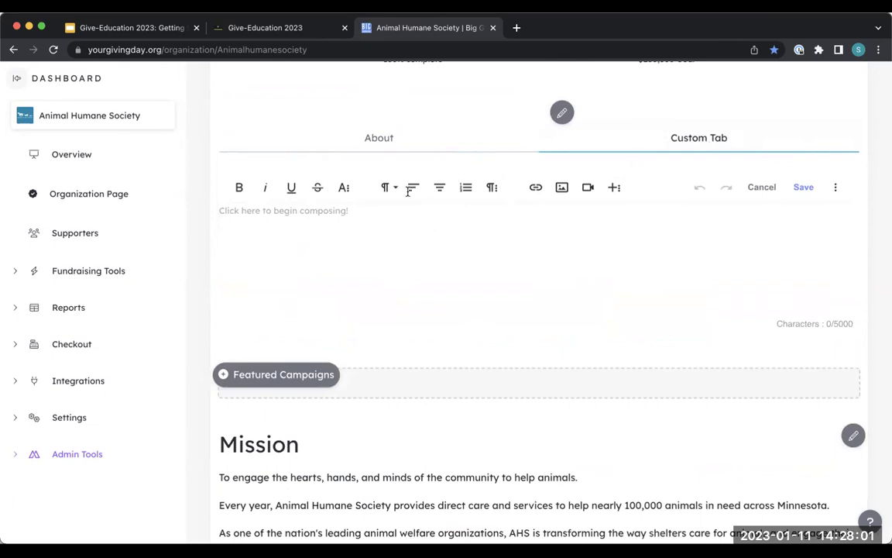
left_click(380, 144)
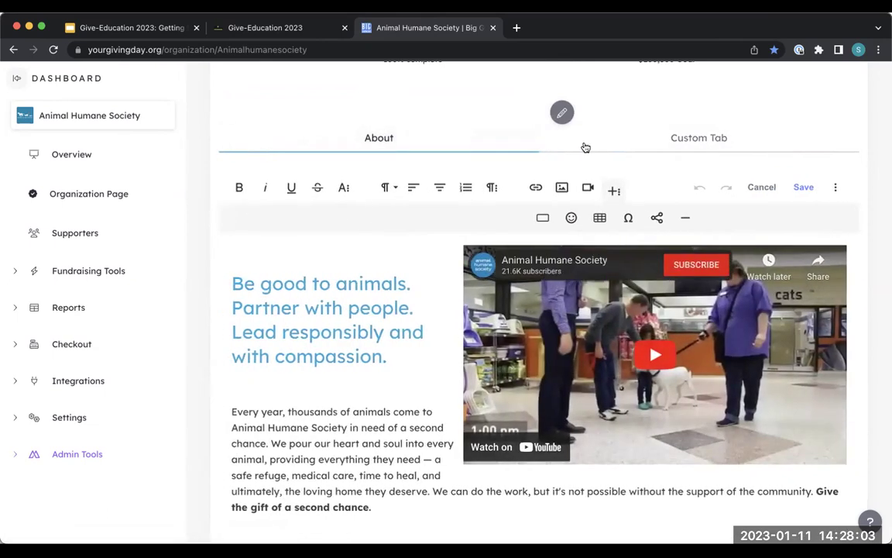
left_click(697, 146)
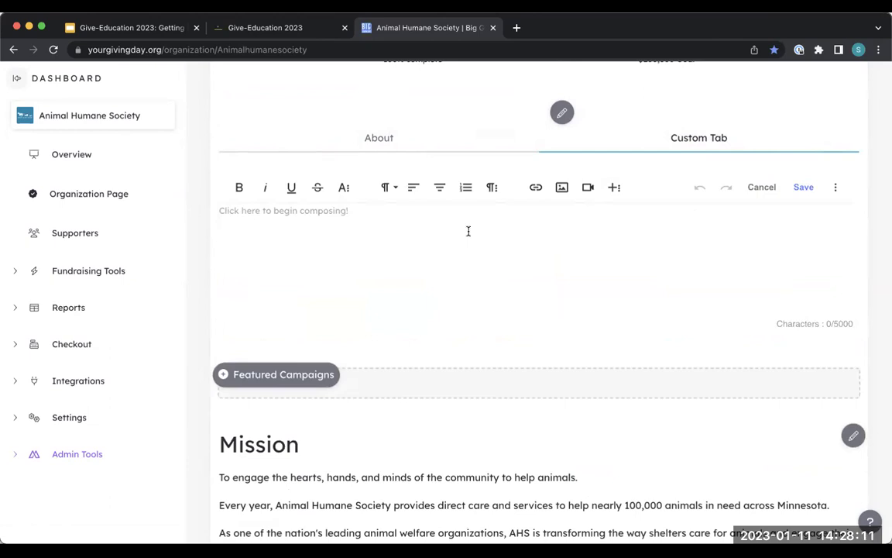
left_click(365, 138)
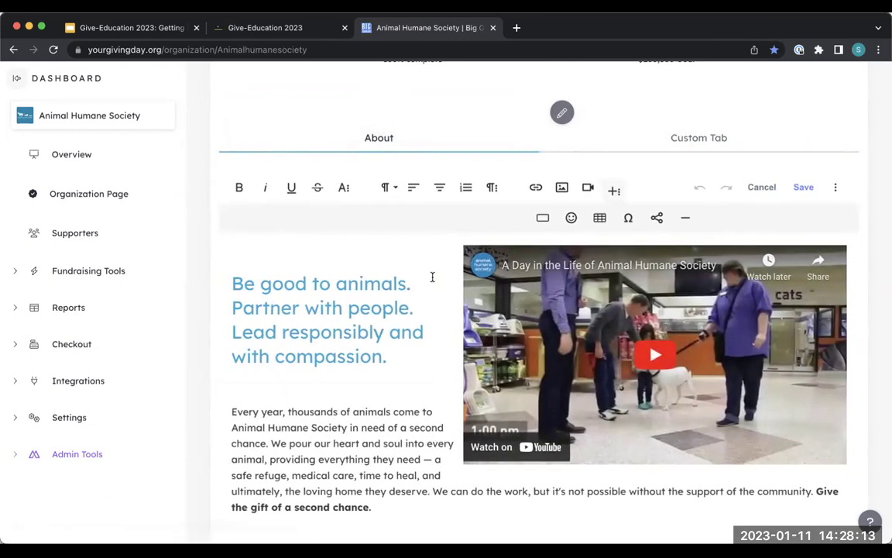
Look over the Mission and Media gallery sections and show the Media gallery's options for adding media or hiding the section
scroll(412, 293, "down", 10)
scroll(412, 293, "down", 5)
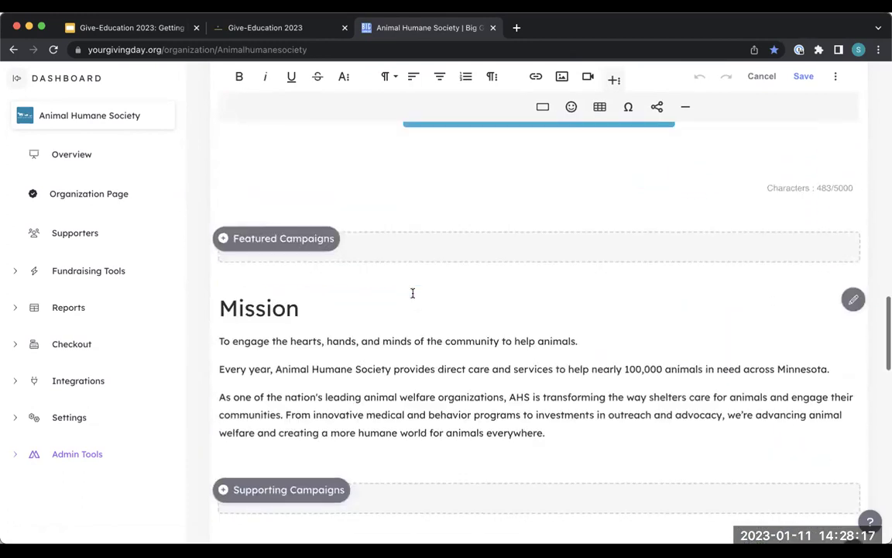
scroll(412, 293, "down", 5)
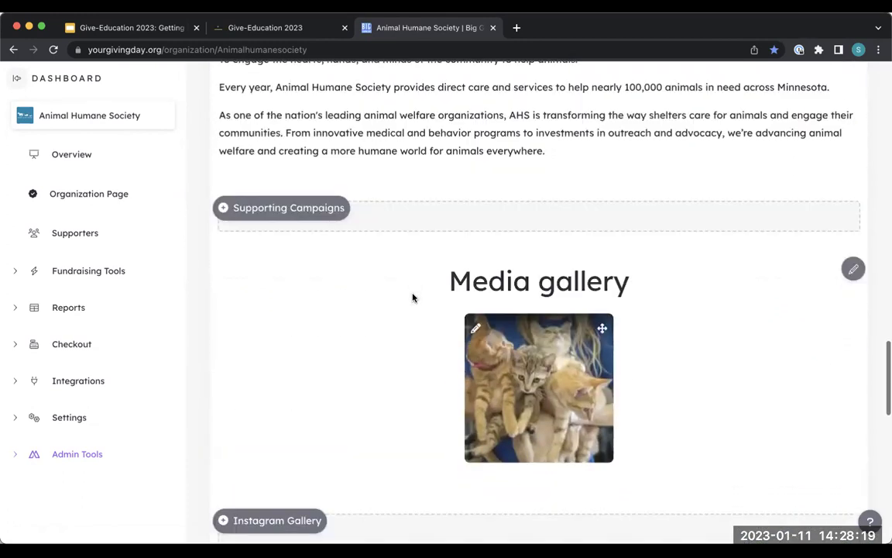
scroll(411, 297, "down", 2)
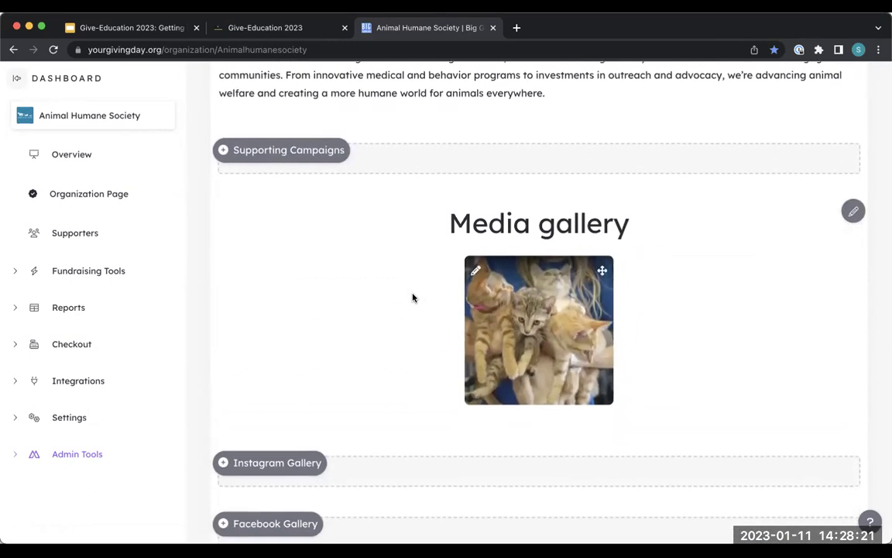
left_click(853, 212)
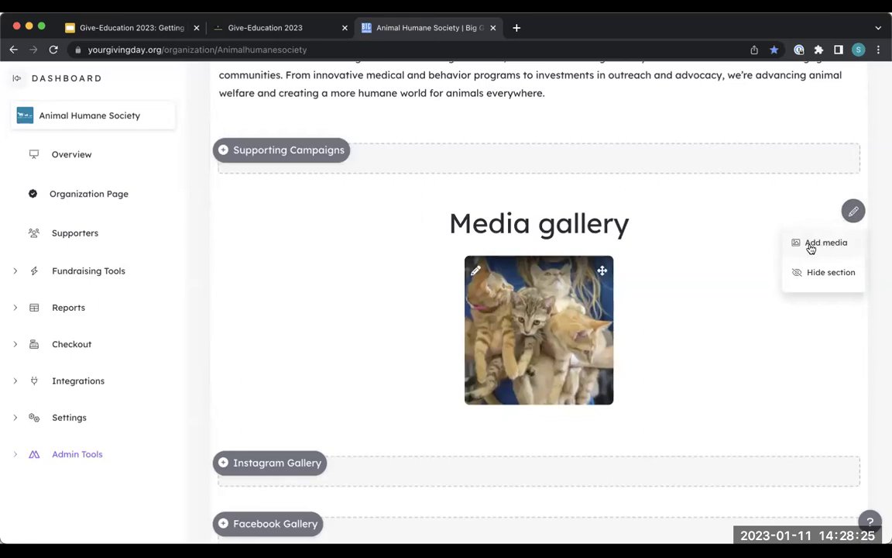
Examine the Instagram and Facebook Gallery placeholders and the Organization Data summary with its editable fields
scroll(750, 248, "down", 4)
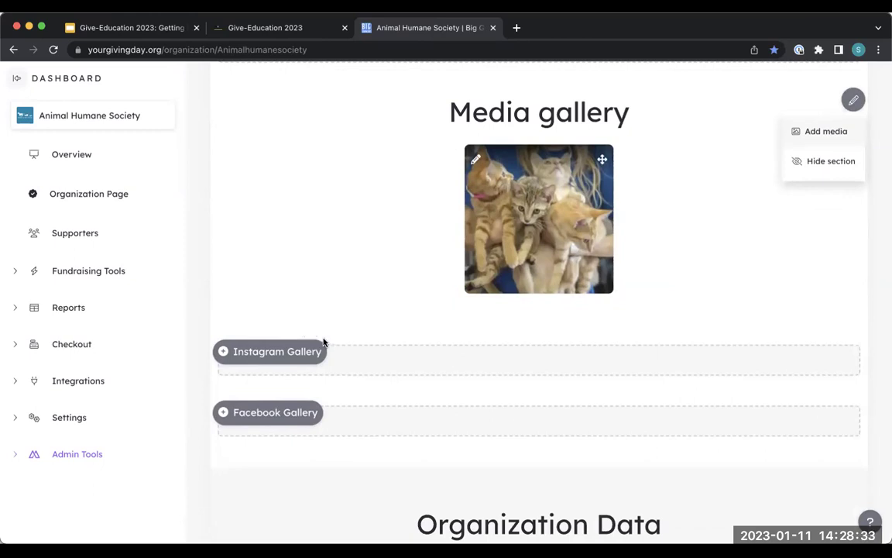
scroll(430, 360, "down", 2)
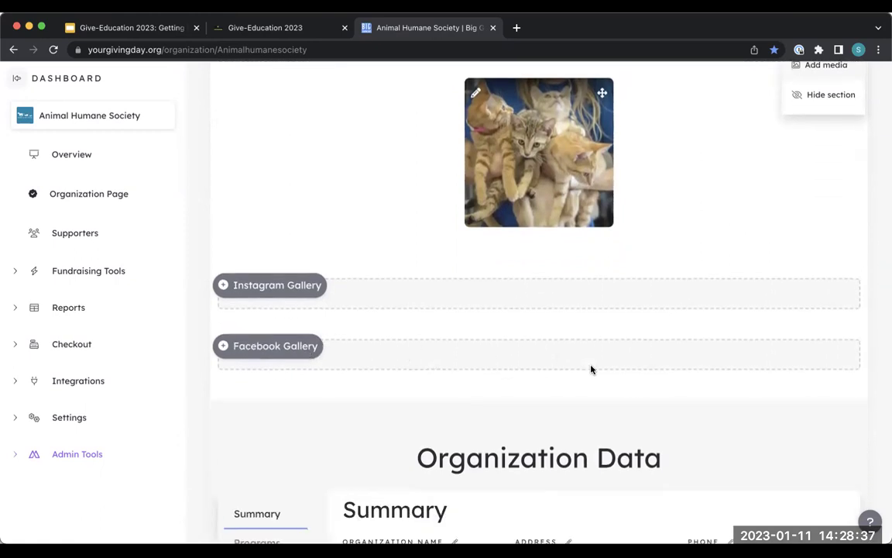
scroll(526, 321, "down", 3)
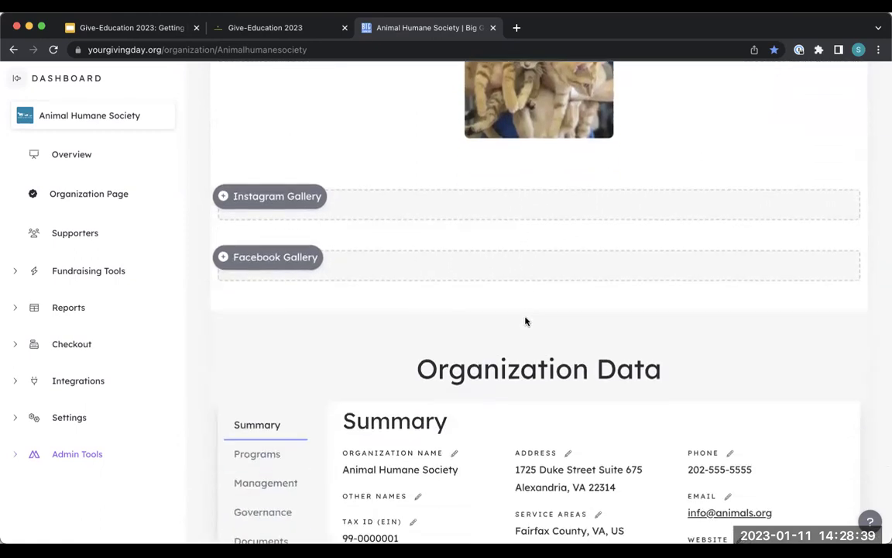
scroll(526, 321, "down", 2)
scroll(525, 321, "down", 1)
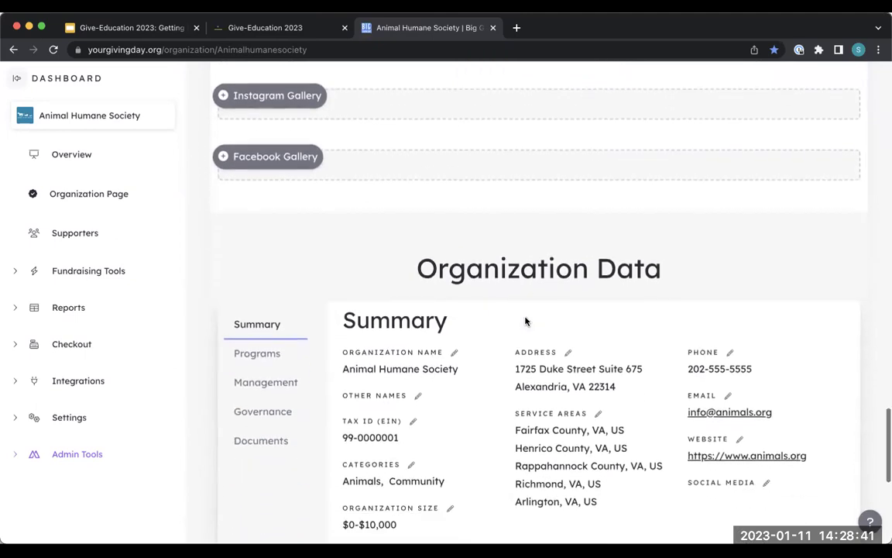
scroll(525, 320, "down", 3)
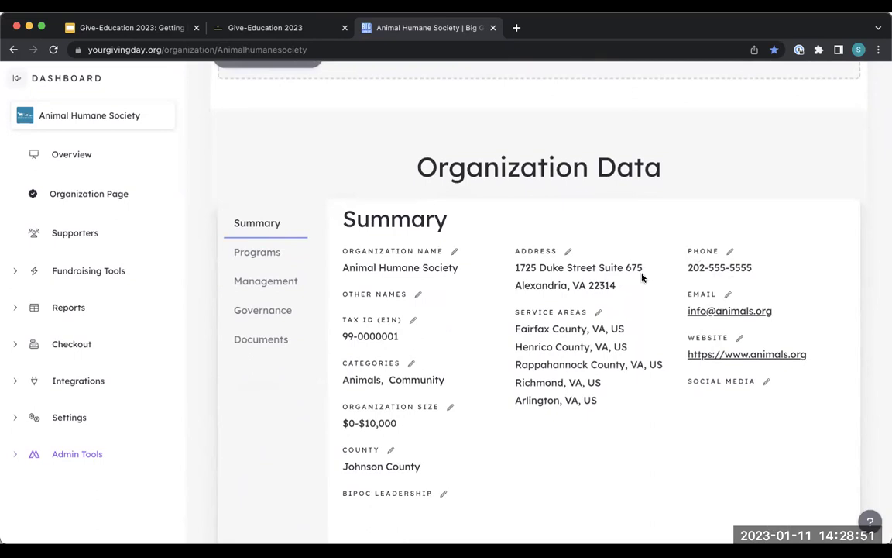
scroll(641, 277, "down", 3)
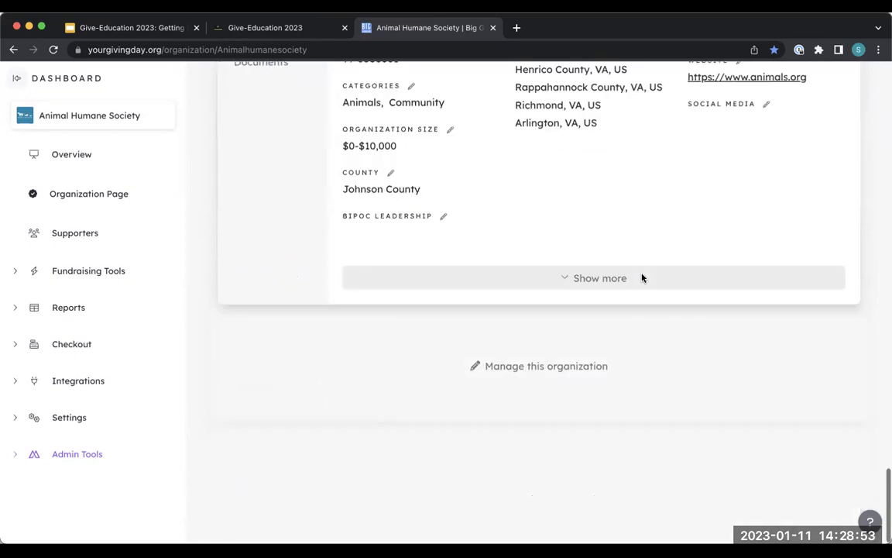
Add the Supporting Campaigns section between Mission and Media gallery on the Organization Page
scroll(642, 278, "up", 15)
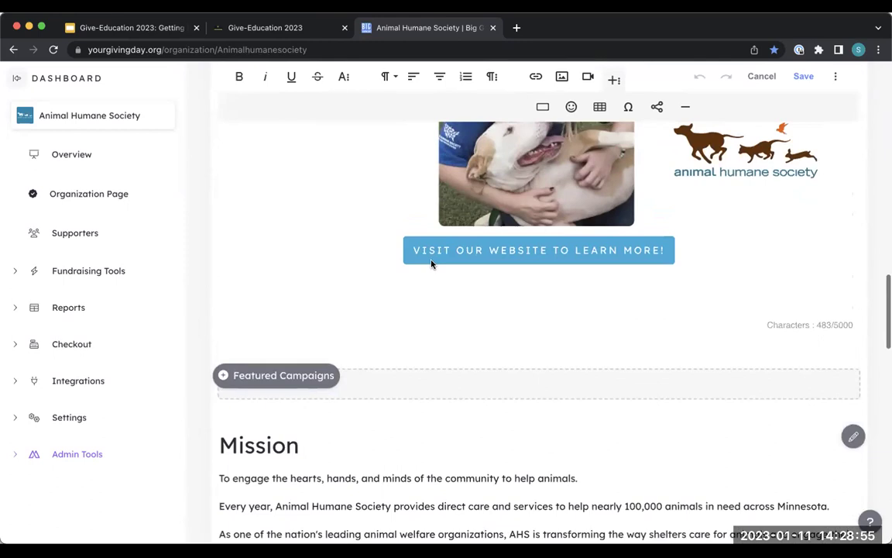
scroll(426, 263, "down", 2)
scroll(263, 272, "down", 5)
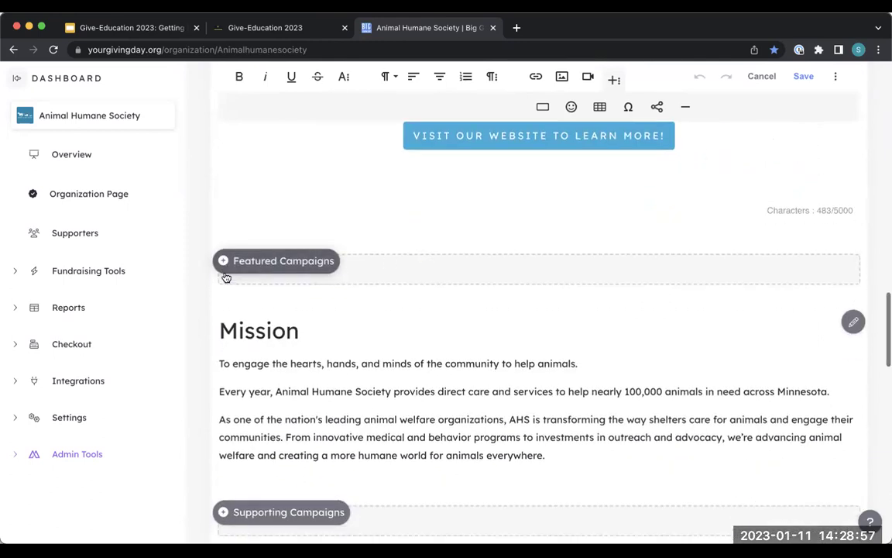
left_click(275, 242)
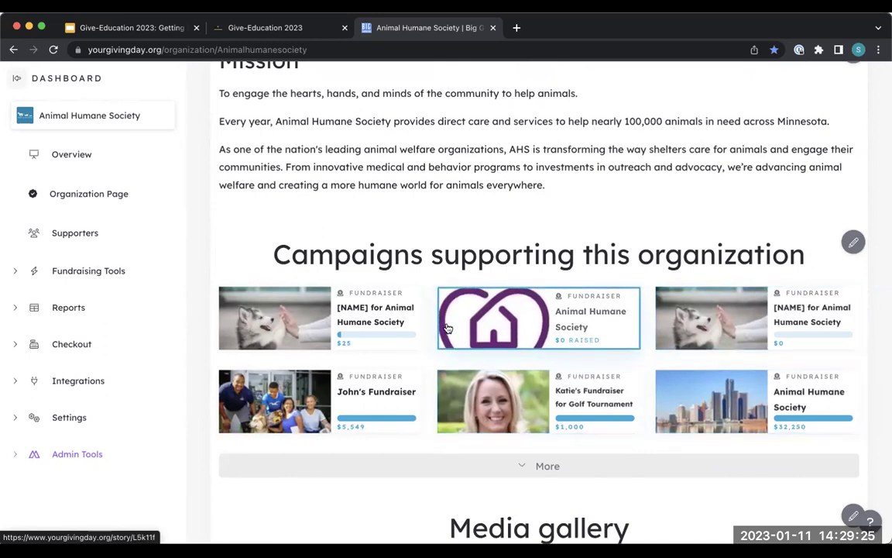
Inspect the Organization Page's web address, highlighting its yourgivingday domain and then the whole URL
scroll(673, 248, "up", 3)
scroll(672, 247, "up", 6)
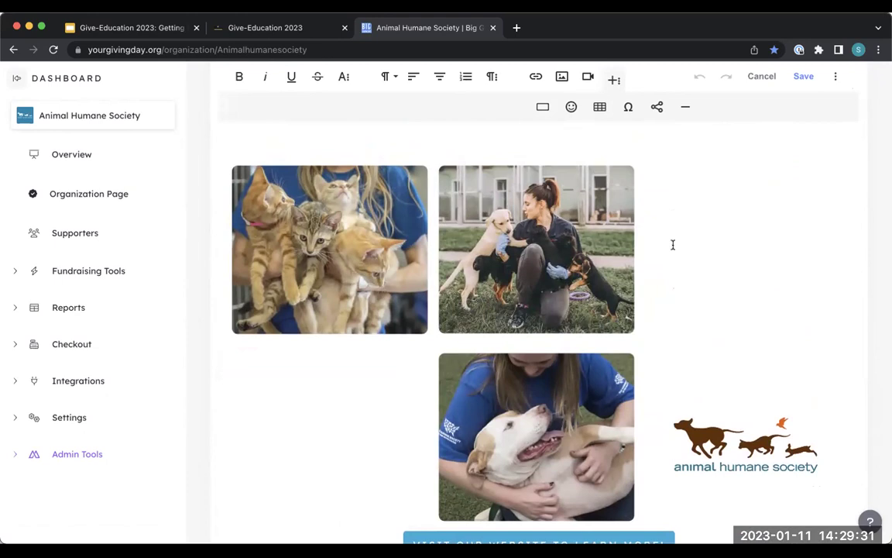
scroll(437, 249, "up", 10)
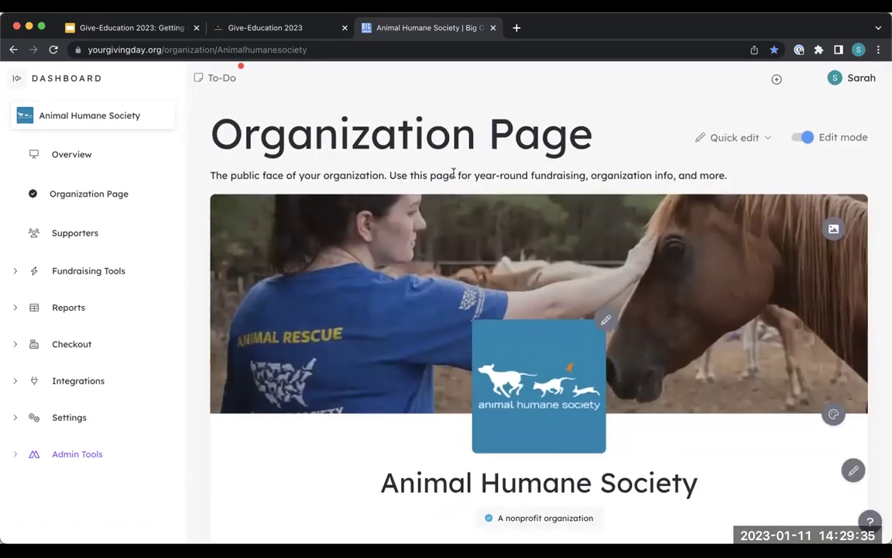
left_click(245, 49)
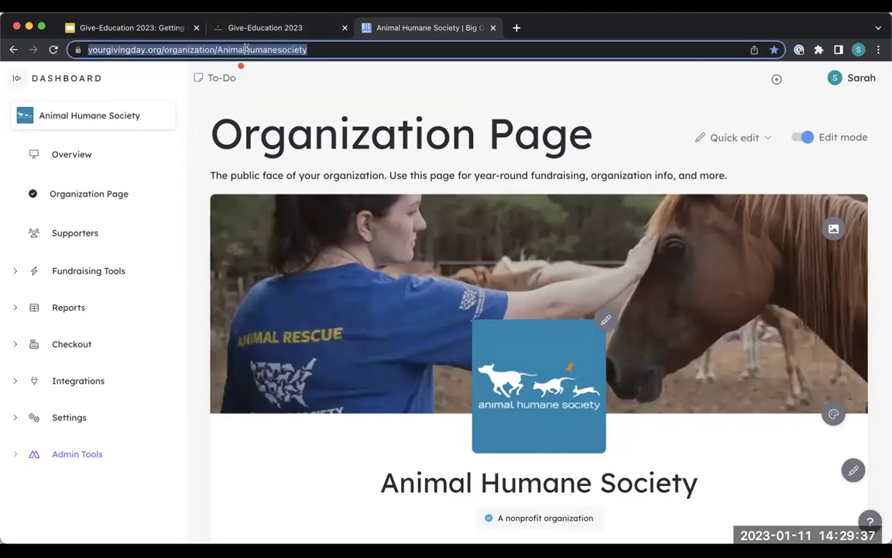
left_click(114, 50)
left_click_drag(196, 49, 141, 49)
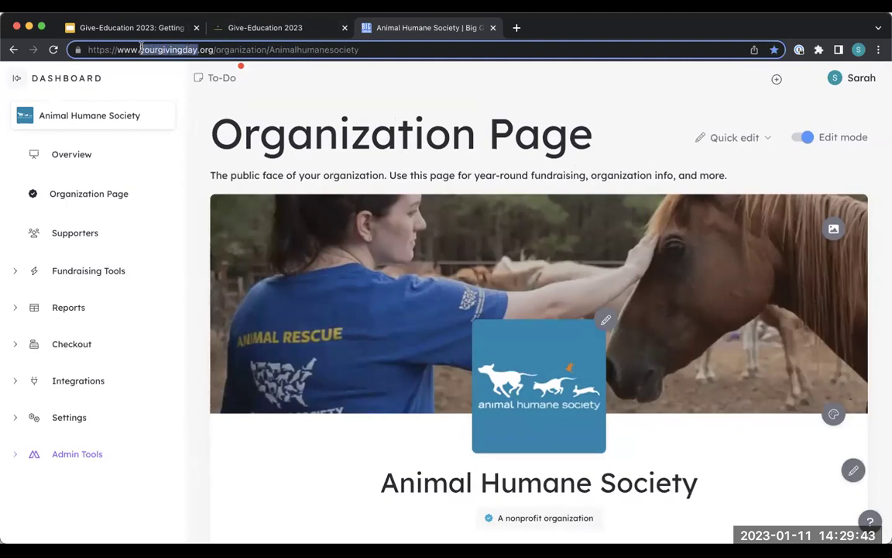
left_click(288, 64)
left_click(293, 50)
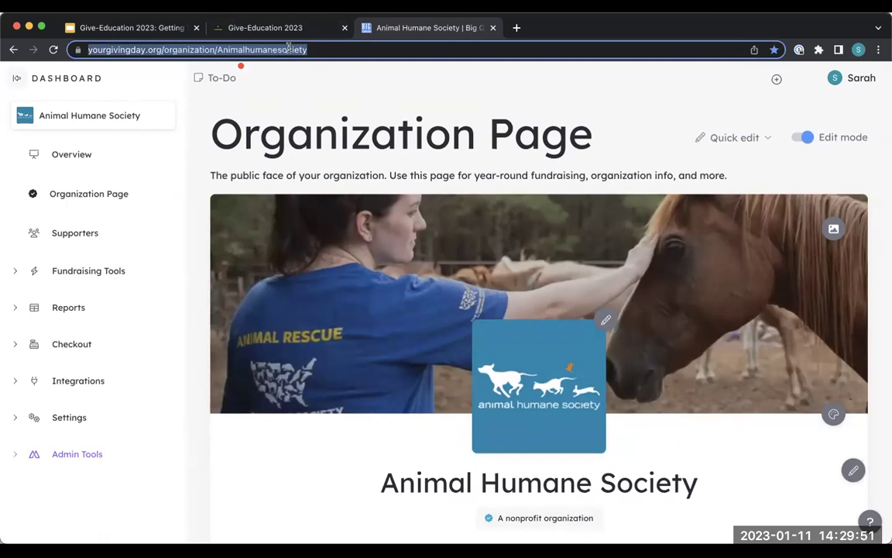
View the organization's donation form and its web address, and return to the Organization Page with the edit mode tip closed
scroll(434, 233, "down", 5)
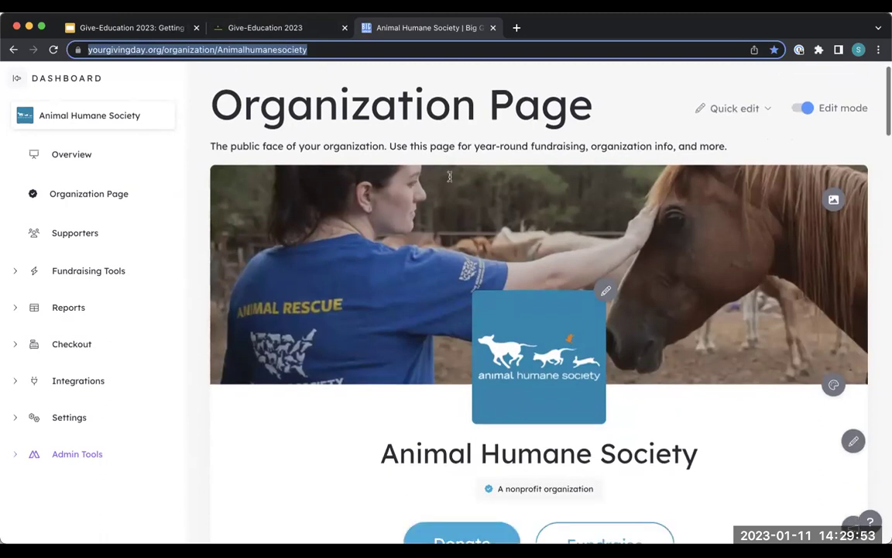
left_click(478, 339)
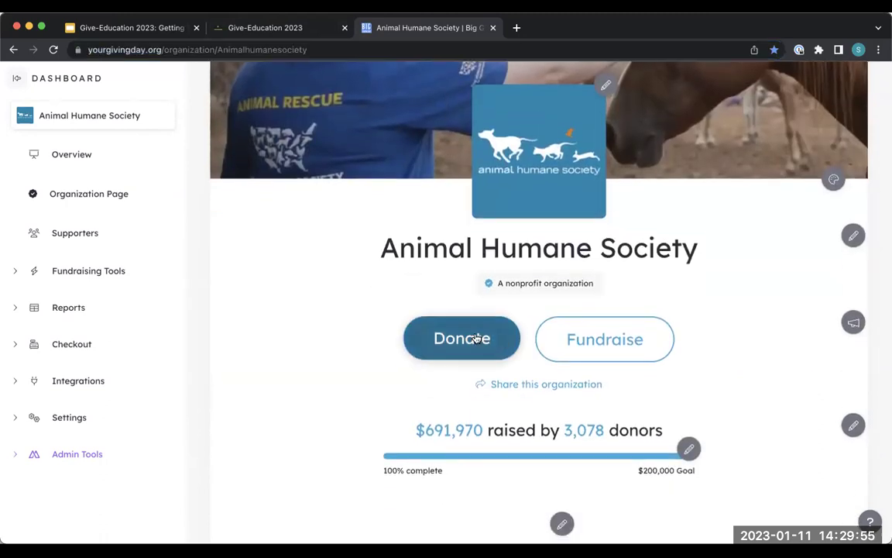
scroll(364, 172, "down", 3)
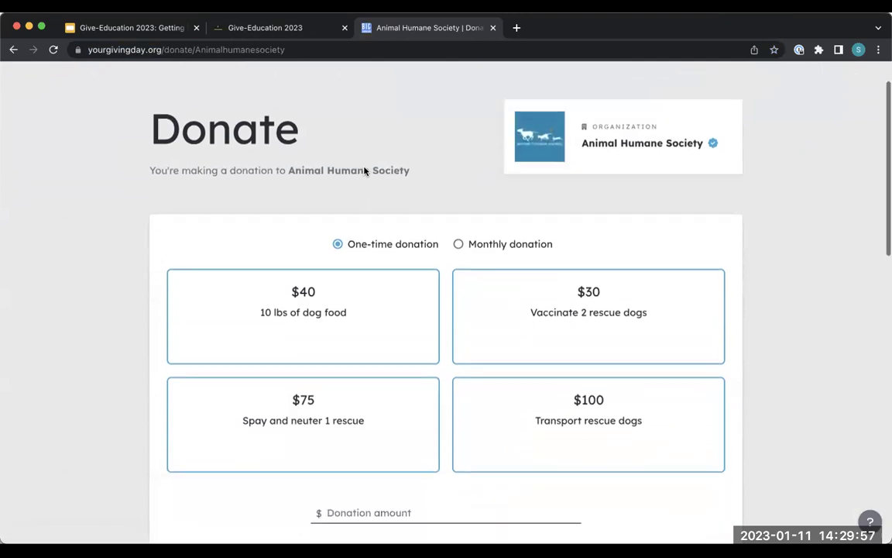
scroll(364, 172, "up", 1)
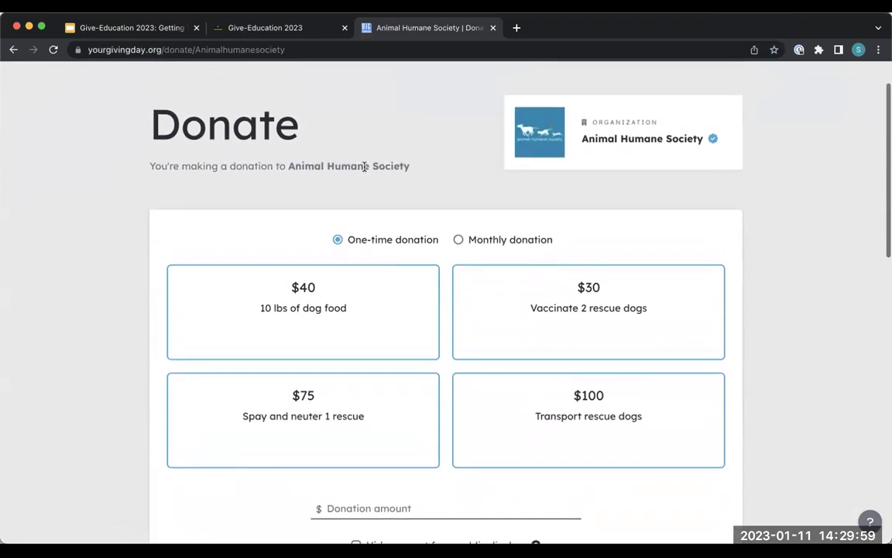
left_click(291, 50)
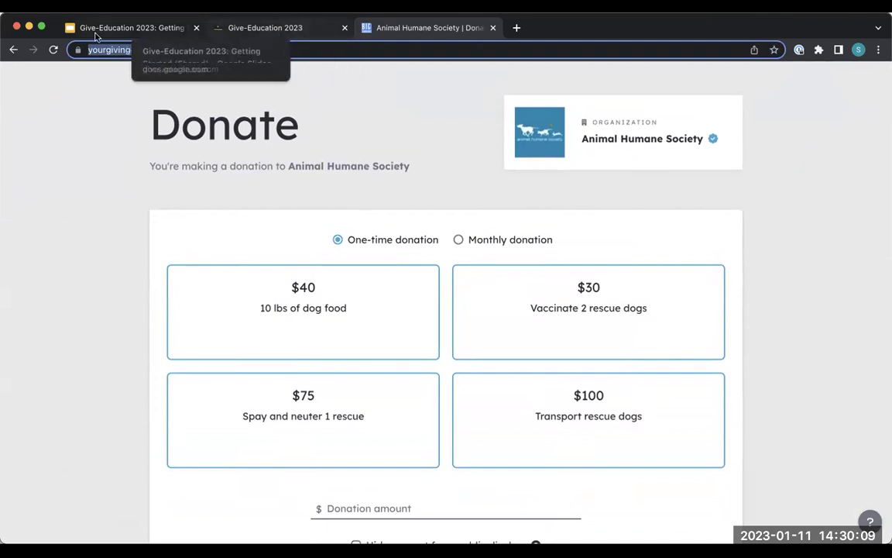
left_click(13, 49)
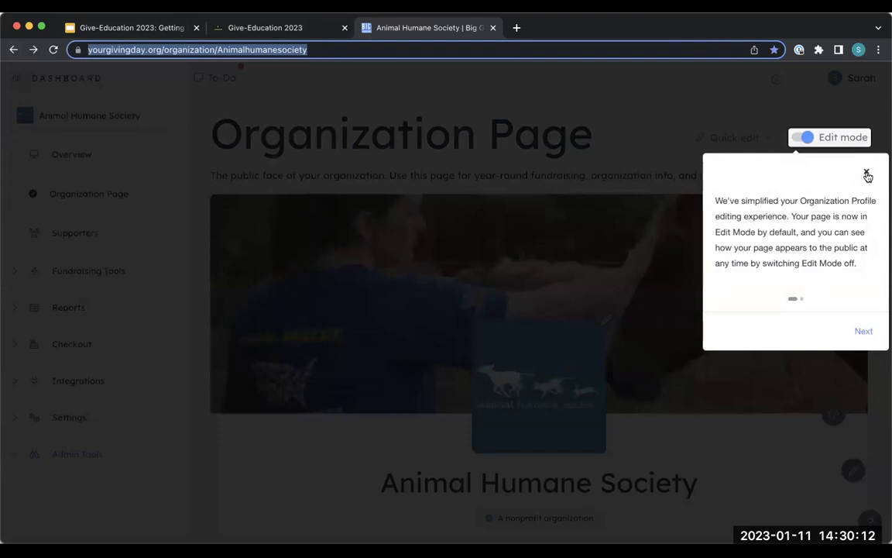
left_click(867, 173)
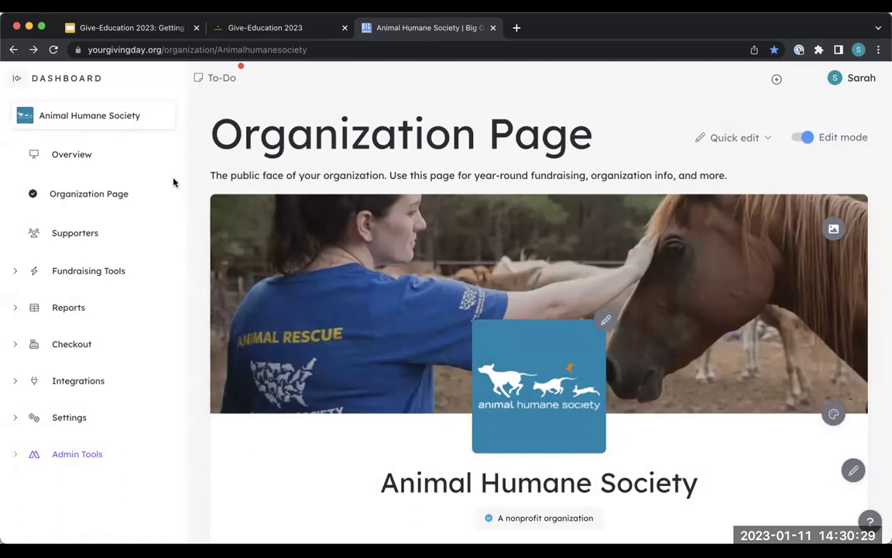
Open the organization's General Settings and skim the available sections, returning to Domain Masking
left_click(71, 418)
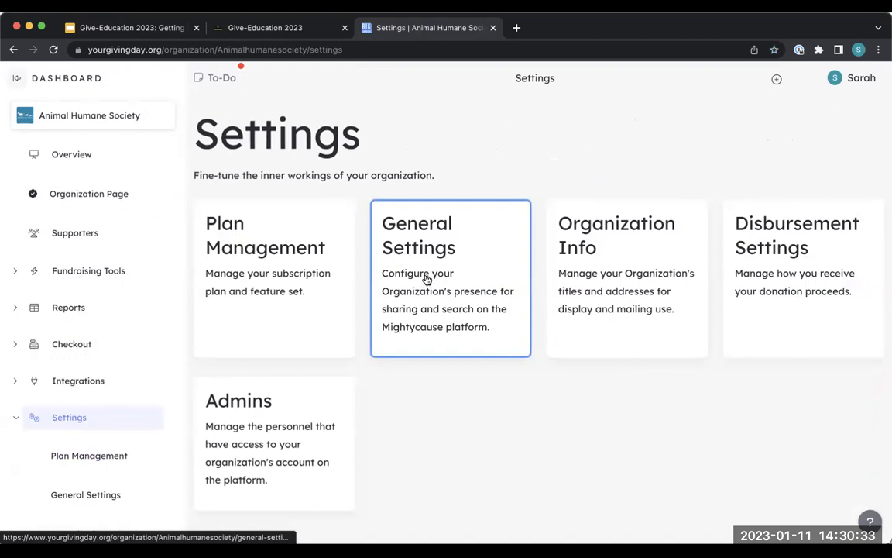
left_click(438, 240)
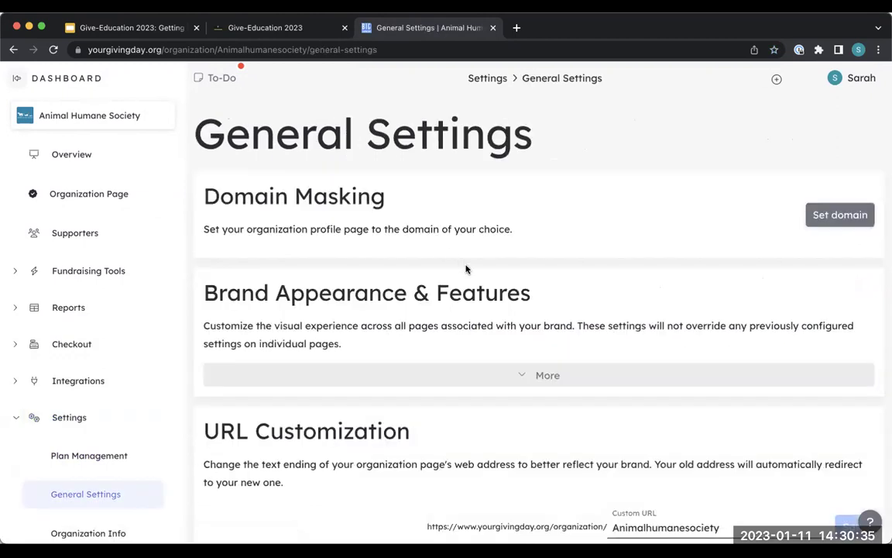
scroll(466, 268, "down", 5)
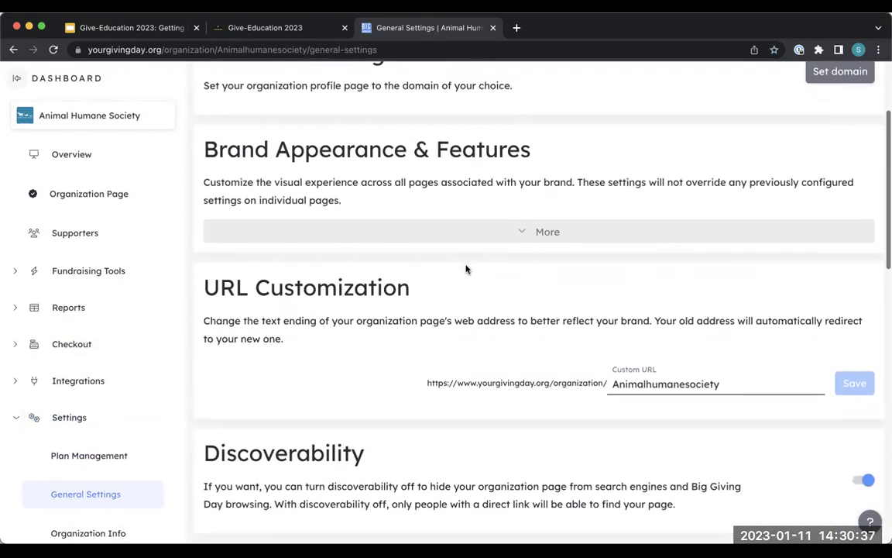
scroll(466, 268, "down", 5)
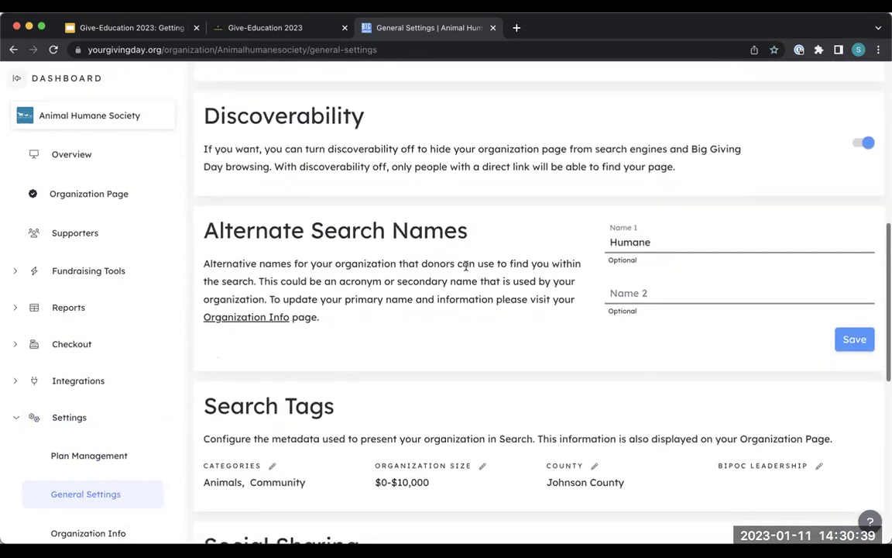
scroll(466, 266, "up", 3)
scroll(465, 266, "up", 5)
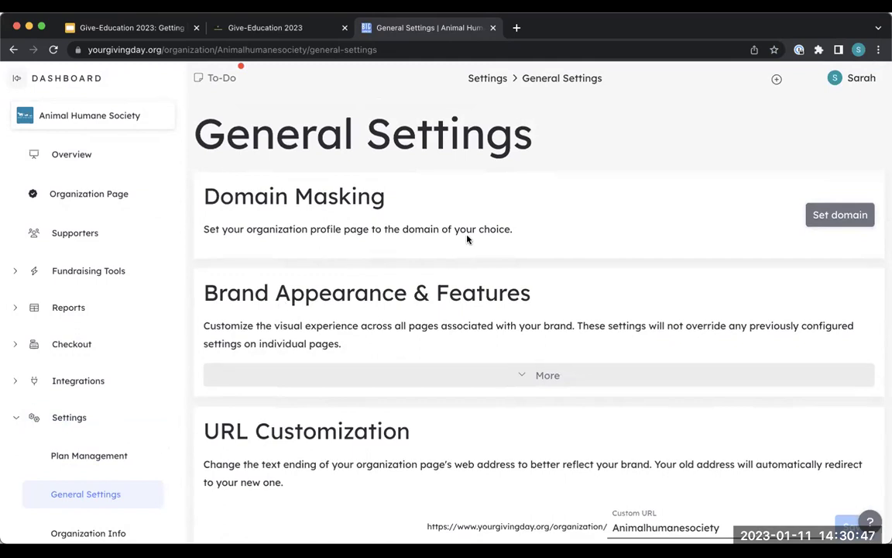
Review the URL Customization, Discoverability, Alternate Search Names and Search Tags settings, and read through the Social Sharing card description
scroll(543, 240, "down", 5)
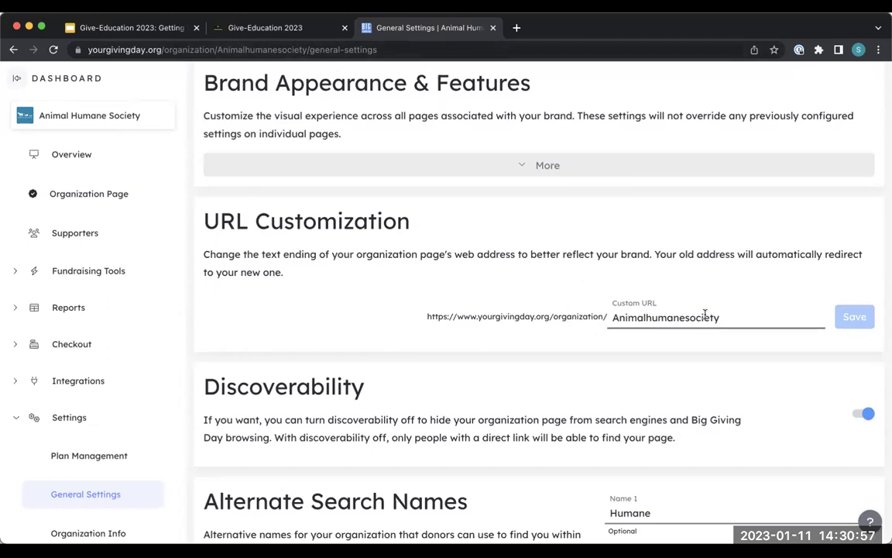
scroll(530, 336, "down", 5)
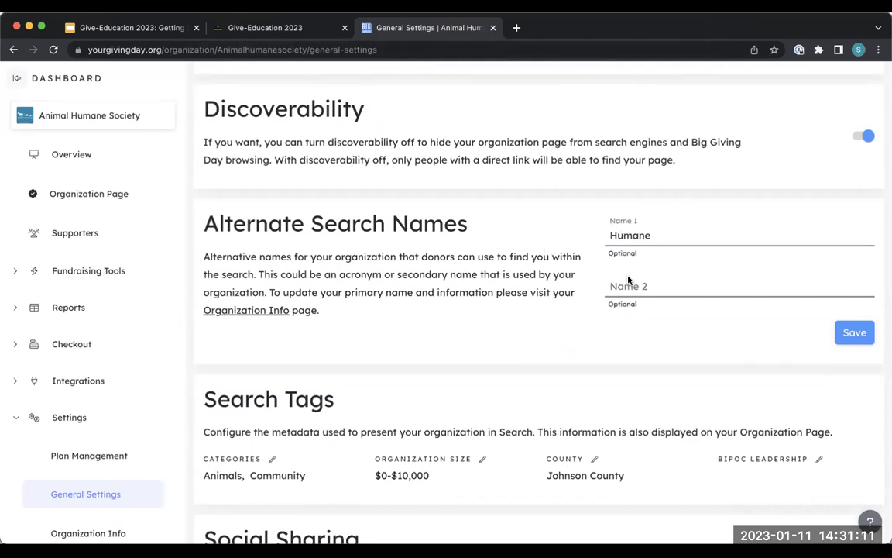
scroll(592, 301, "down", 2)
scroll(591, 301, "down", 4)
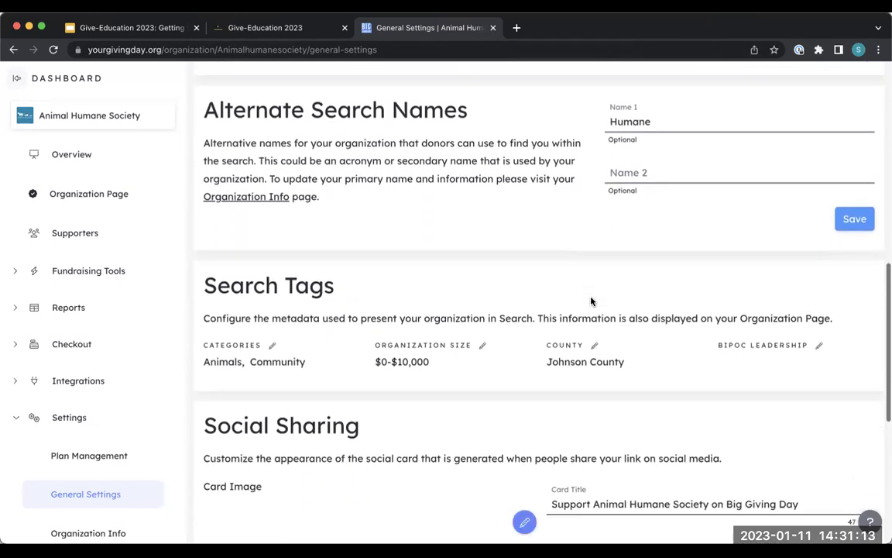
scroll(591, 298, "down", 6)
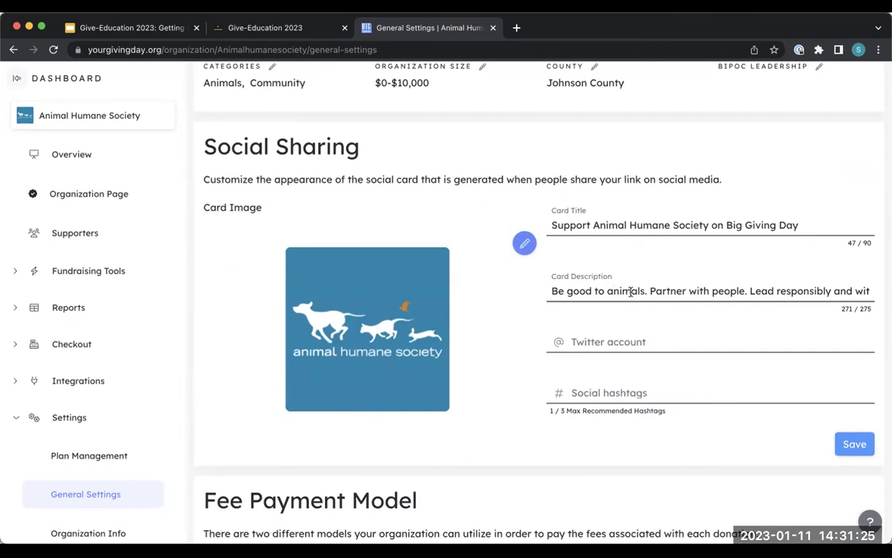
left_click_drag(637, 291, 769, 293)
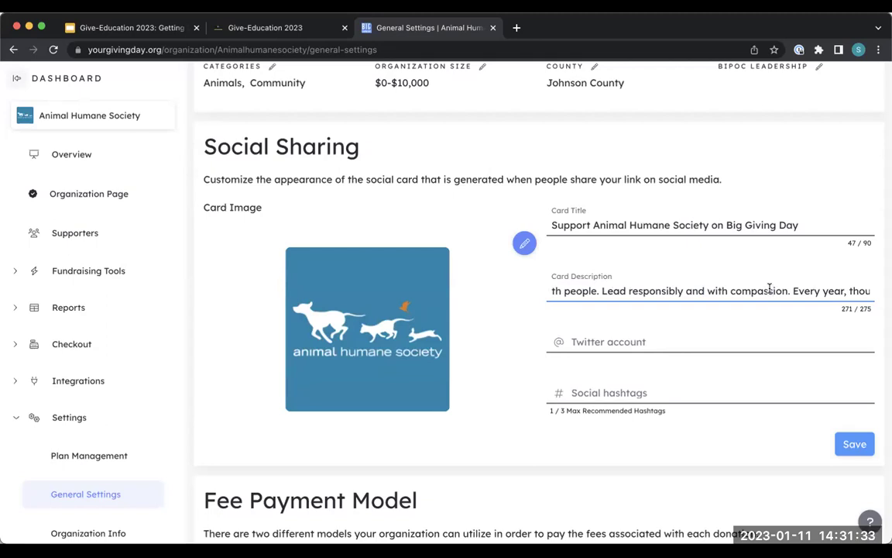
Finish reviewing Social Sharing, and open the Organization Info settings to review the public profile address and contact fields
scroll(770, 282, "down", 2)
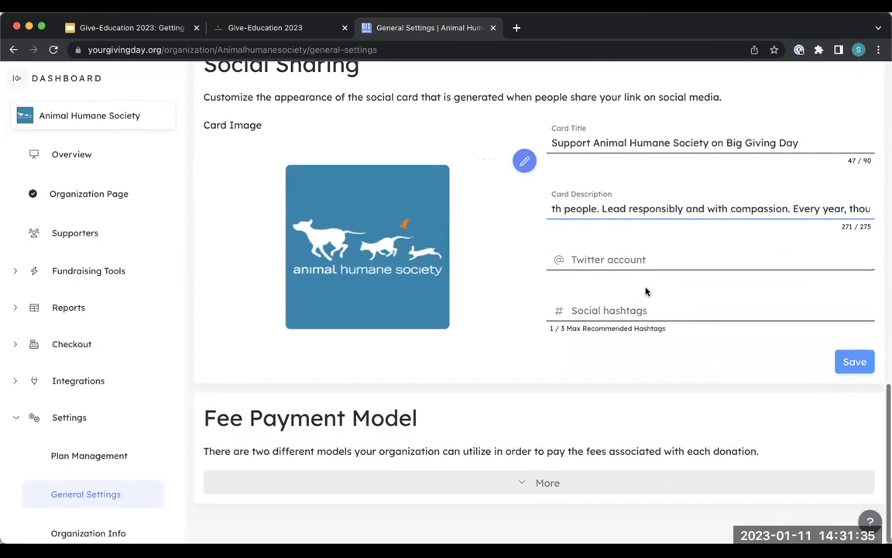
scroll(641, 306, "up", 4)
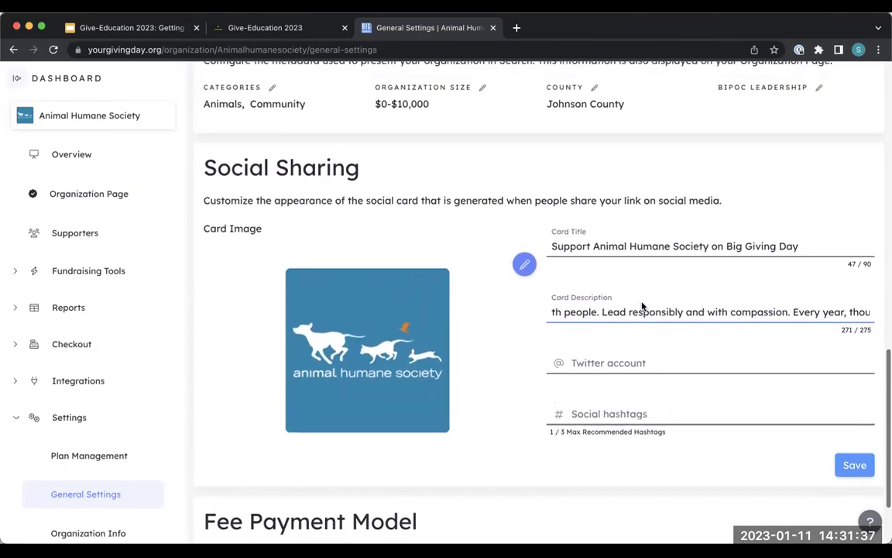
left_click(62, 412)
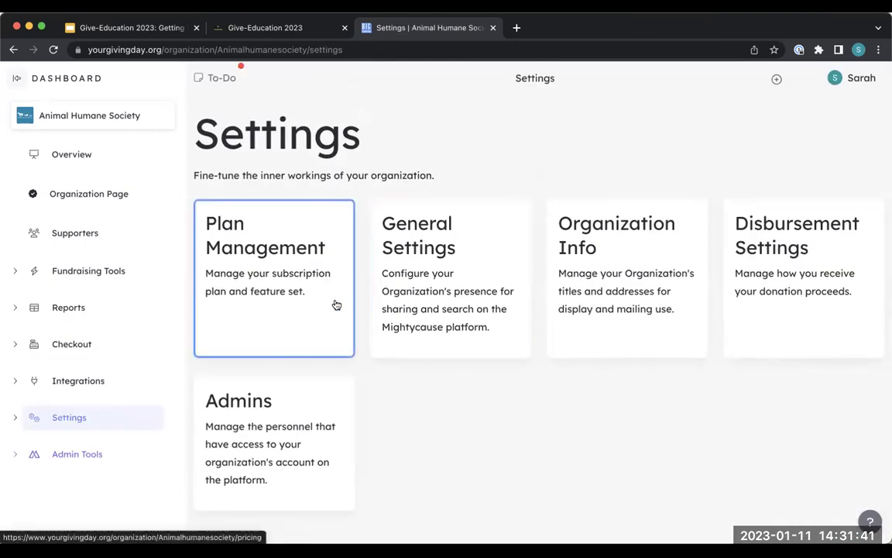
left_click(624, 283)
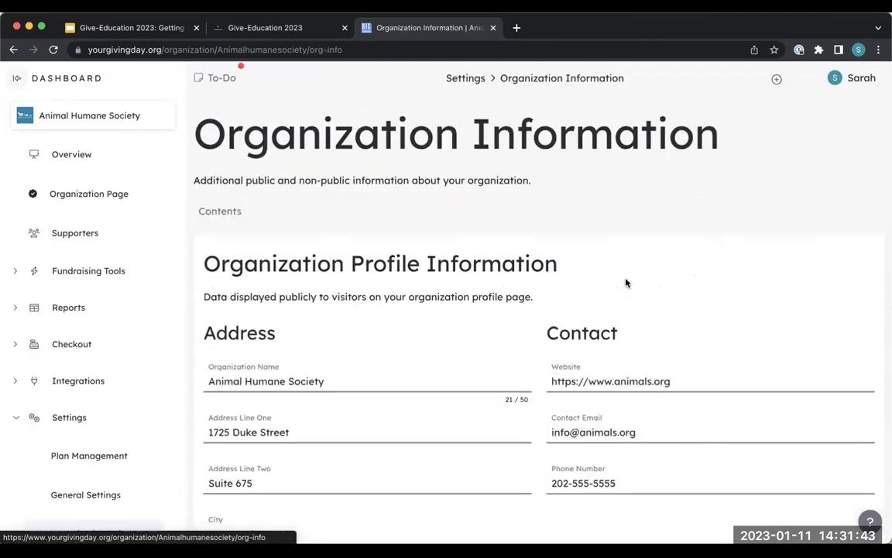
scroll(608, 279, "down", 1)
scroll(608, 279, "down", 1)
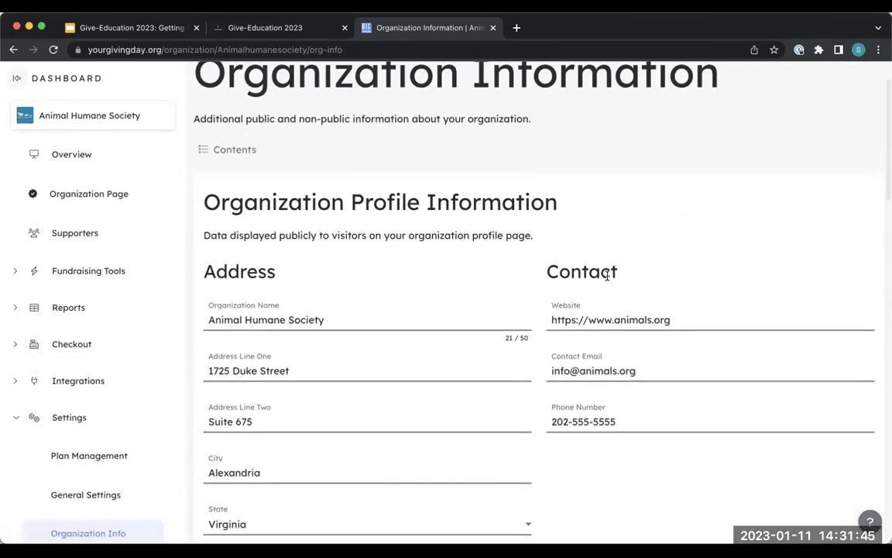
scroll(593, 267, "down", 2)
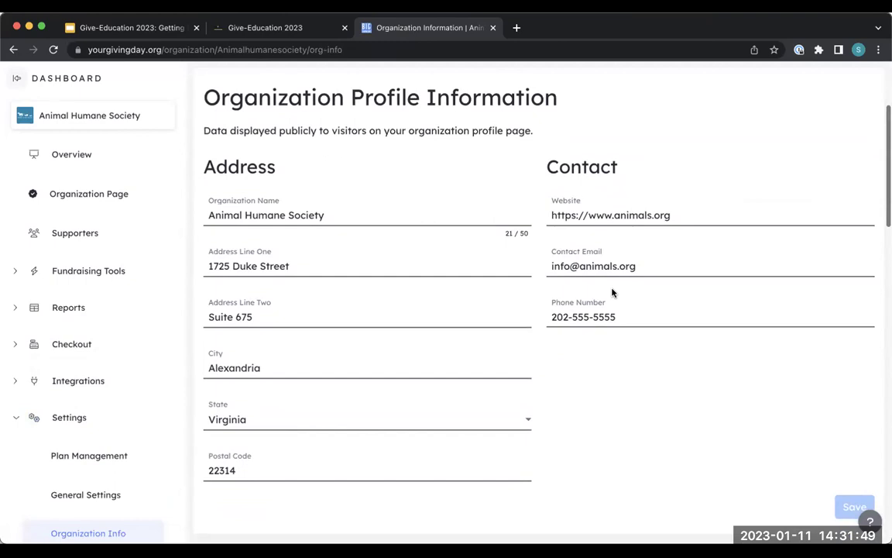
Review the Legal Name and Legal Mailing Address sections, including their IRS sync and document attachment options
scroll(611, 290, "down", 4)
scroll(612, 293, "down", 5)
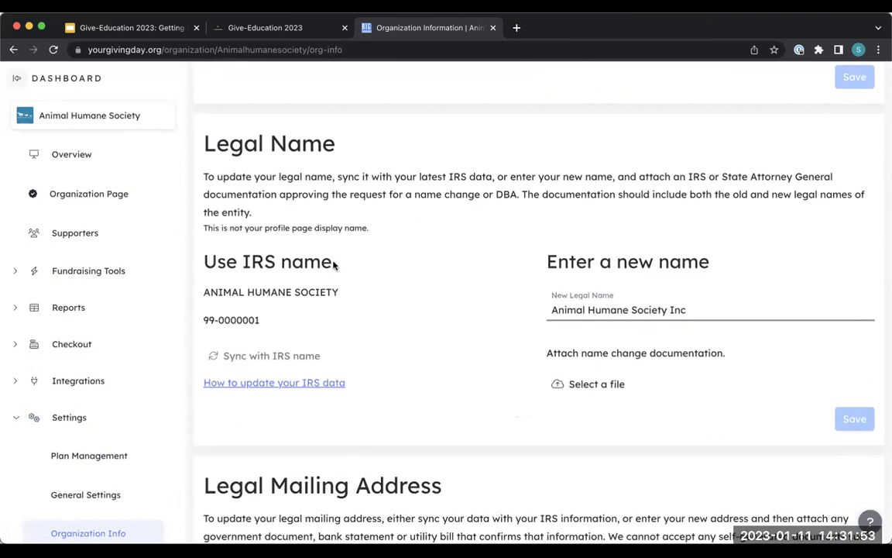
scroll(392, 303, "down", 3)
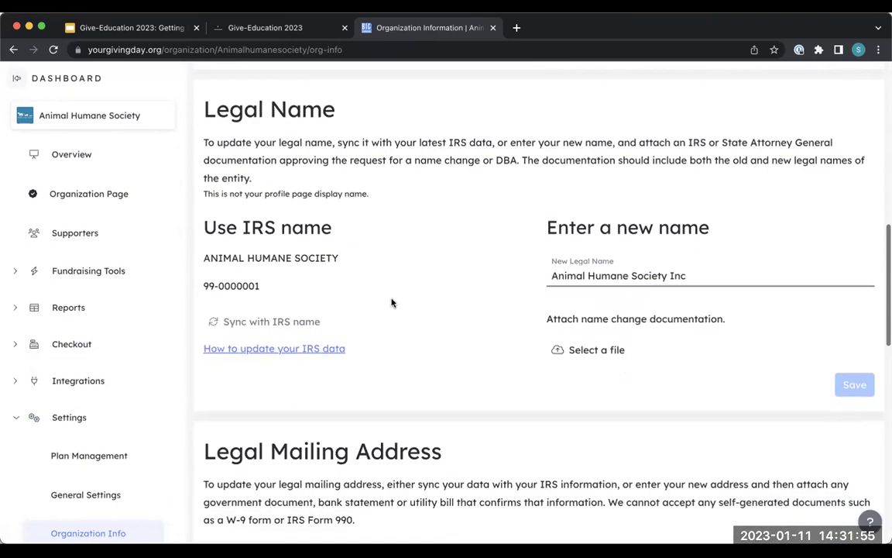
scroll(392, 302, "down", 4)
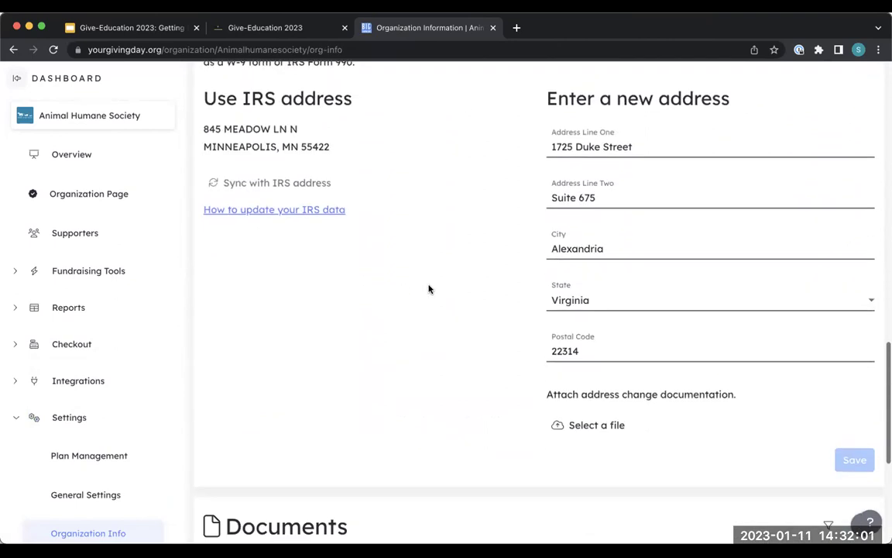
scroll(429, 289, "down", 1)
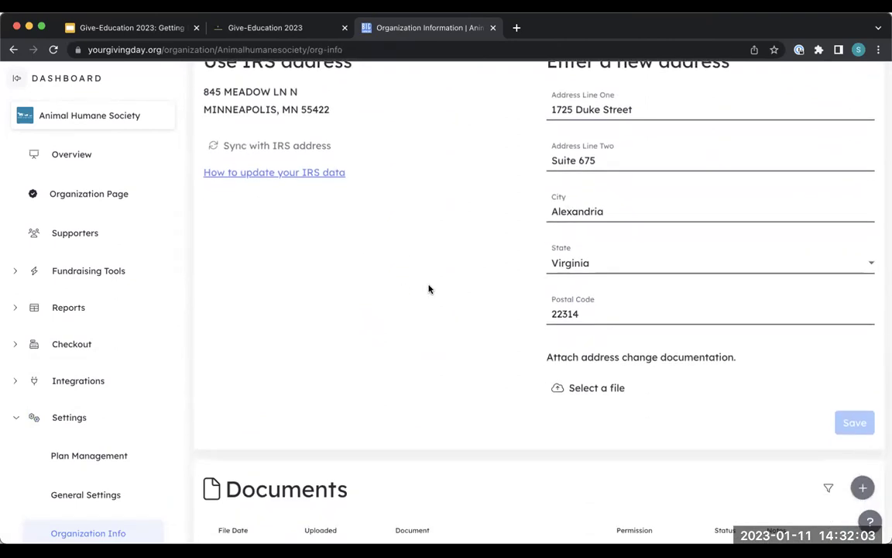
scroll(429, 289, "up", 2)
Open Disbursement Settings and review the check disbursements and the option for direct payouts with EFT
left_click(65, 419)
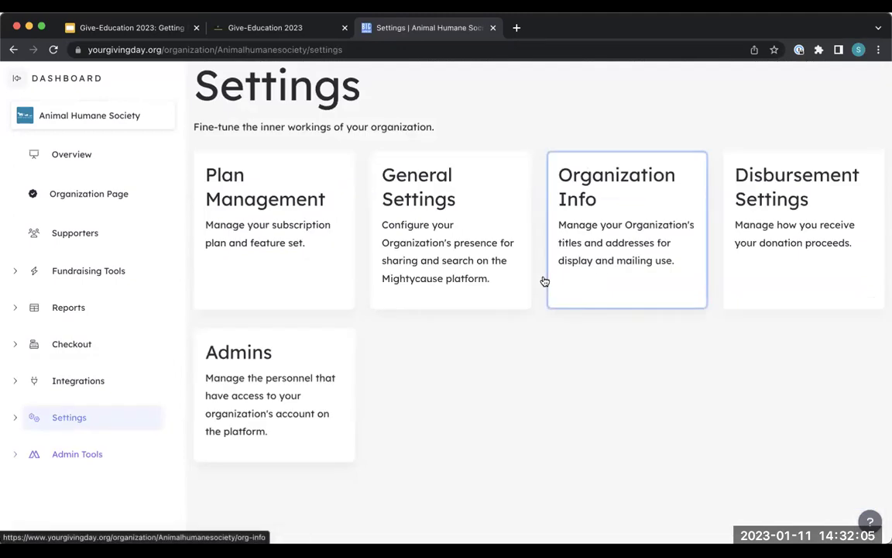
left_click(782, 288)
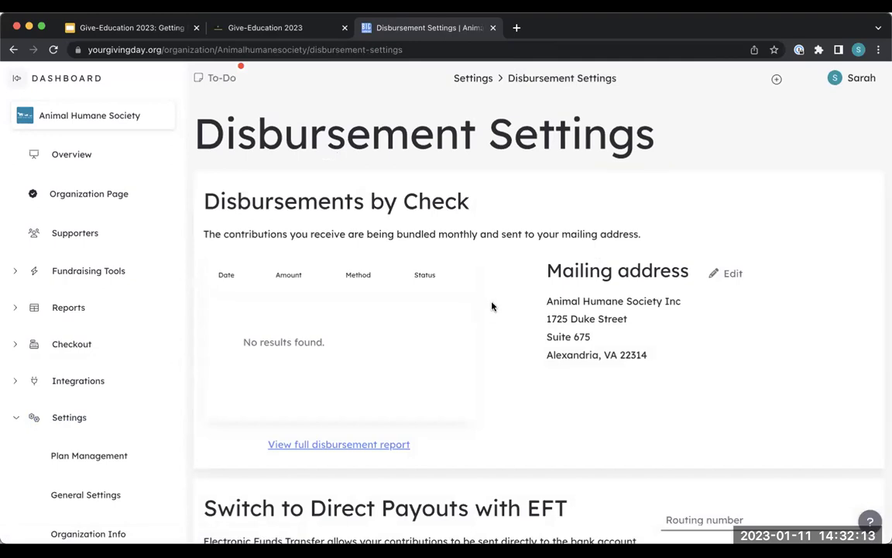
scroll(491, 307, "down", 5)
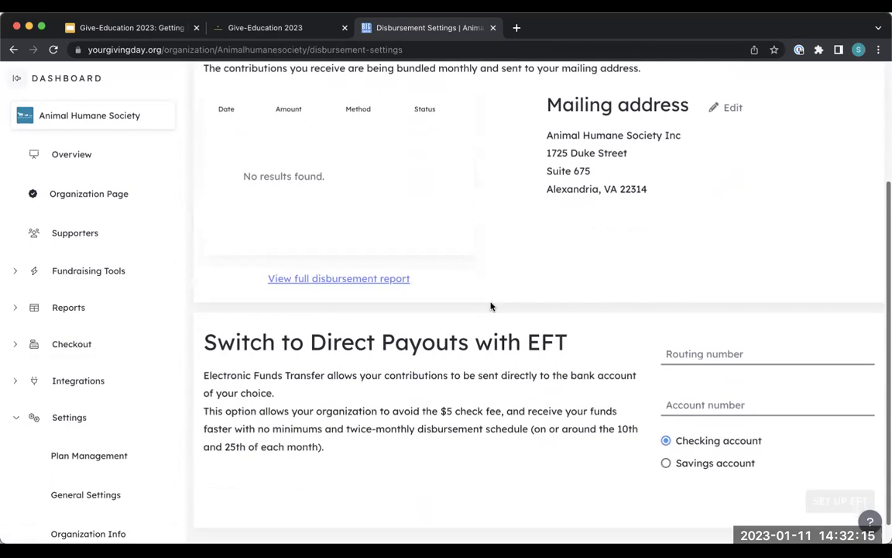
scroll(490, 307, "up", 4)
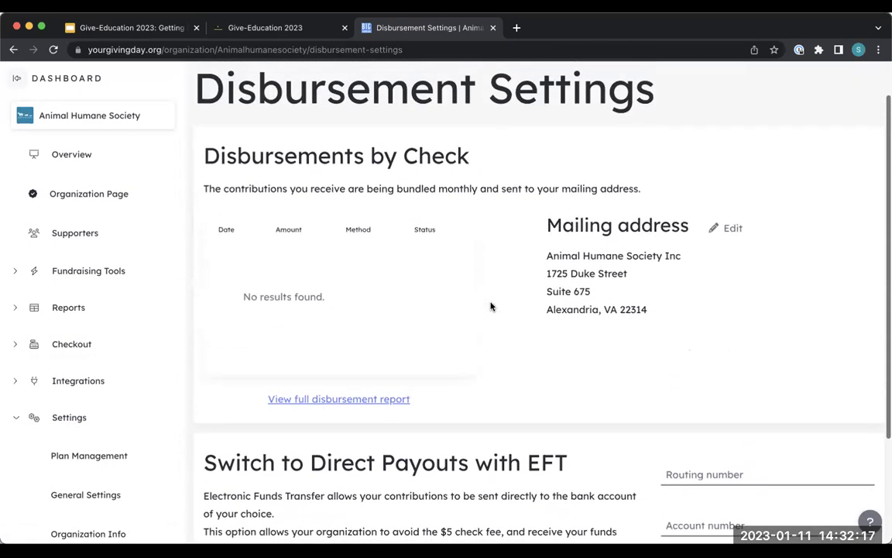
Open the organization's Admins list, view the blank Add An Administrator form and close it without sending
left_click(68, 419)
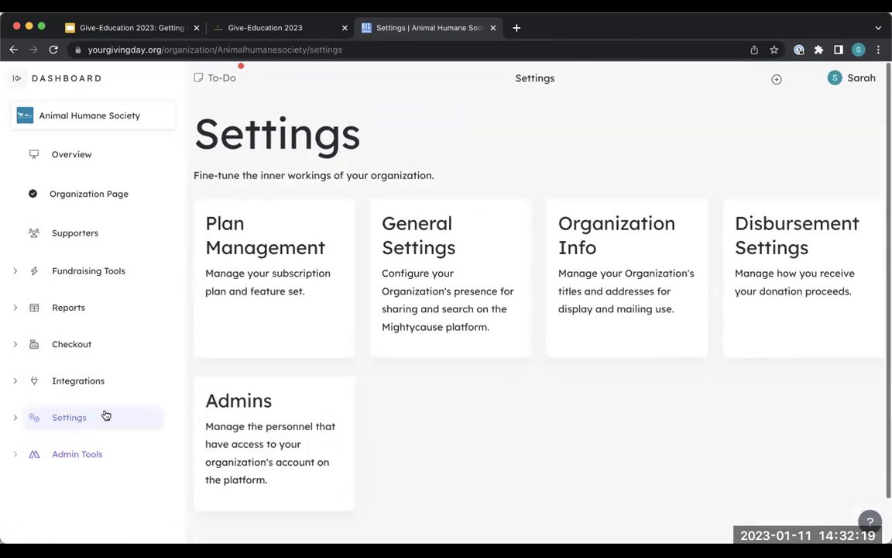
left_click(292, 400)
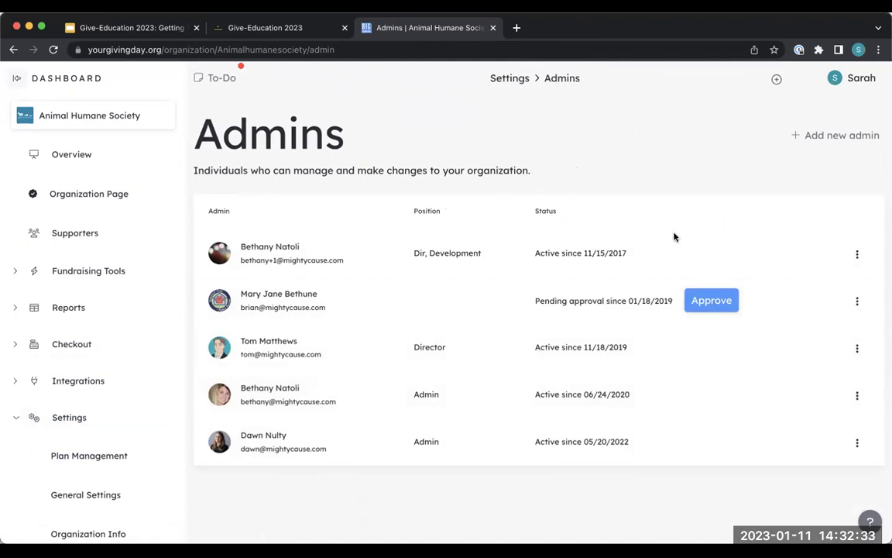
left_click(821, 137)
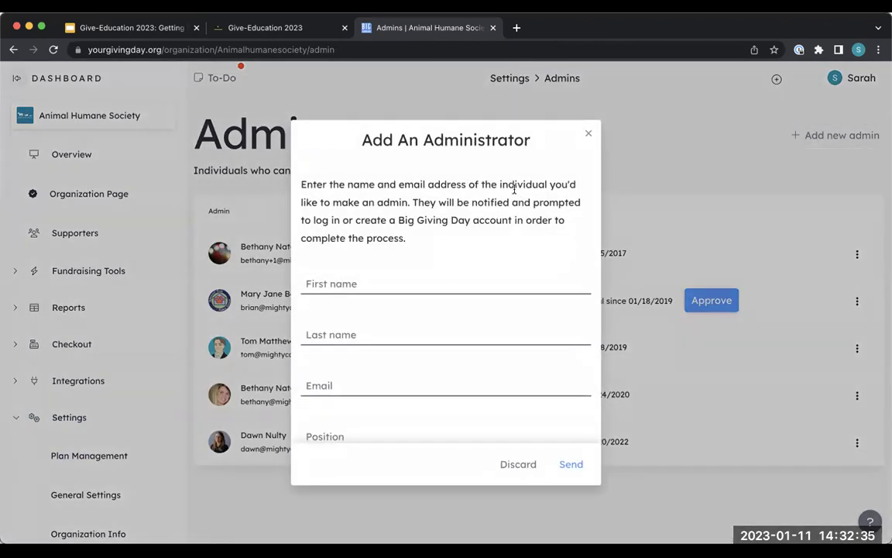
left_click(586, 133)
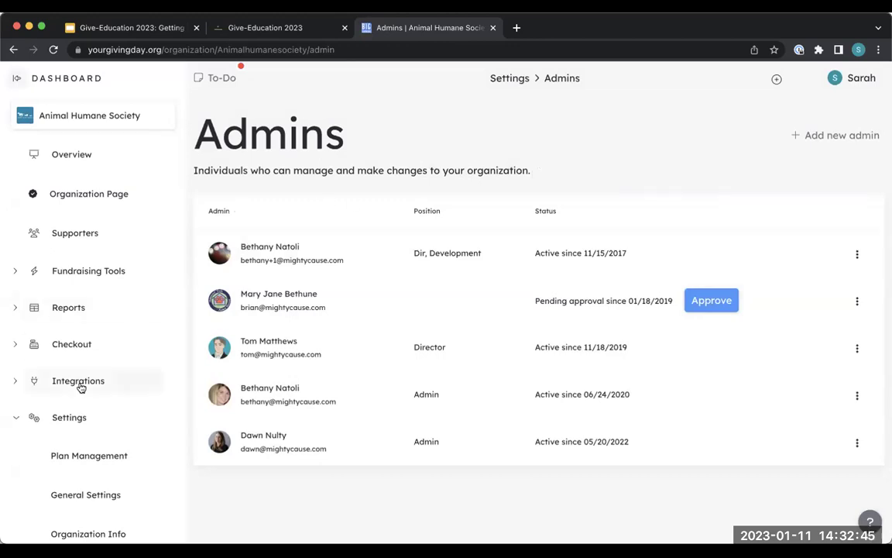
Return to the Settings overview, and view the Fundraising Tools overview with its navigation submenu collapsed
left_click(83, 410)
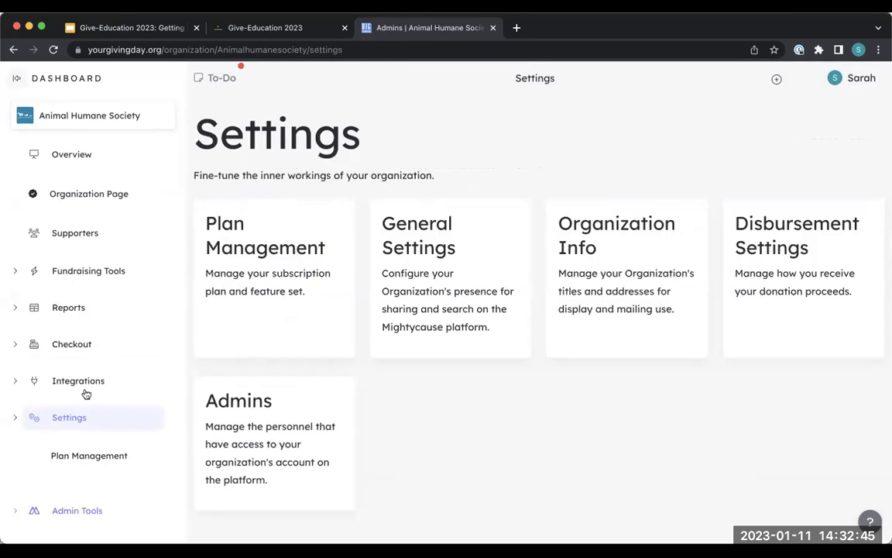
left_click(113, 274)
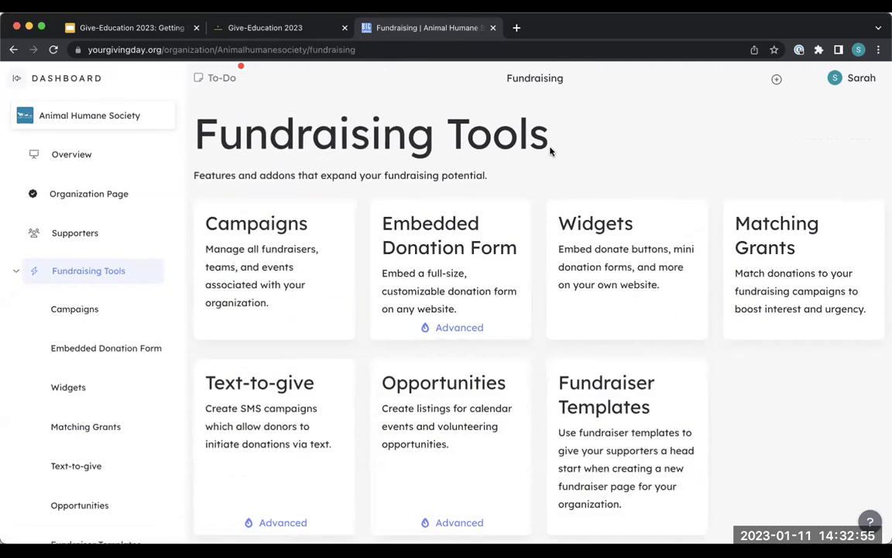
left_click(93, 282)
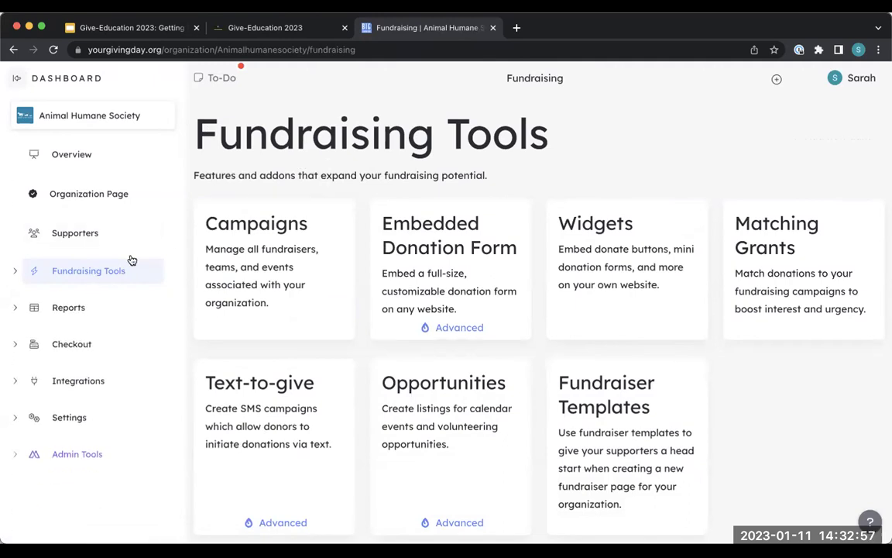
View the Checkout overview, and return to the Organization Page with the edit mode tip dismissed
left_click(75, 349)
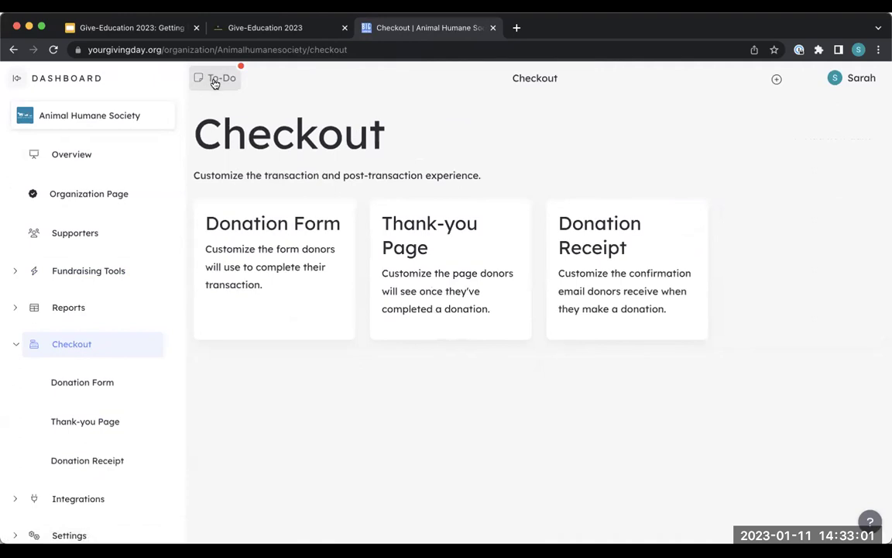
left_click(87, 203)
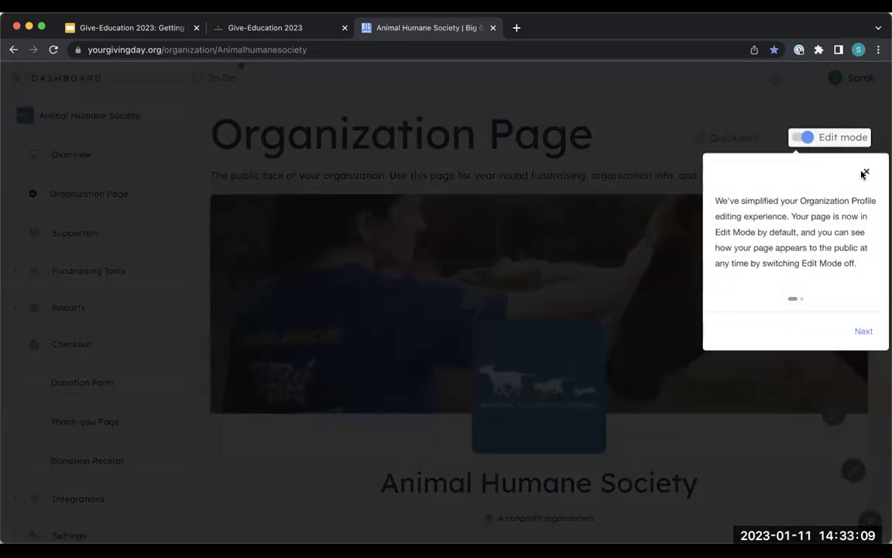
left_click(866, 172)
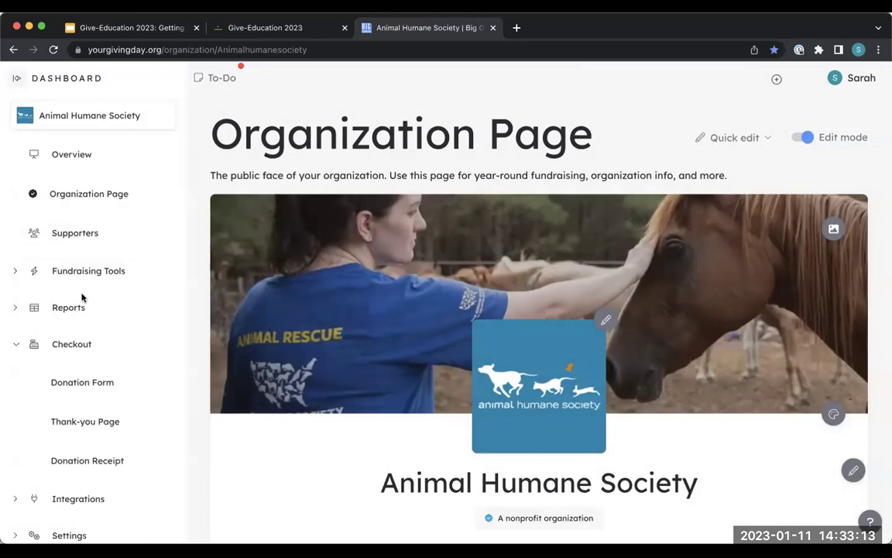
Open the Donation Form from Checkout and preview the public view by switching Edit mode off and back on
left_click(14, 346)
left_click(70, 344)
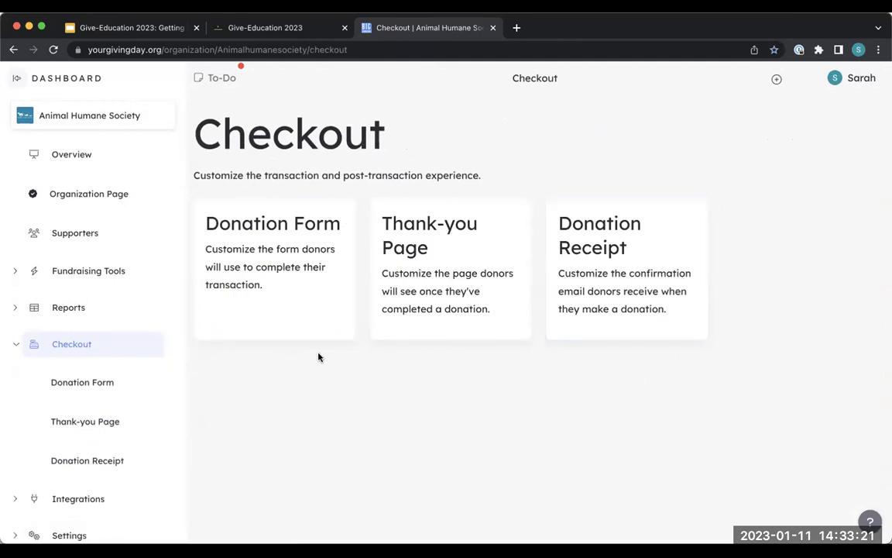
left_click(292, 282)
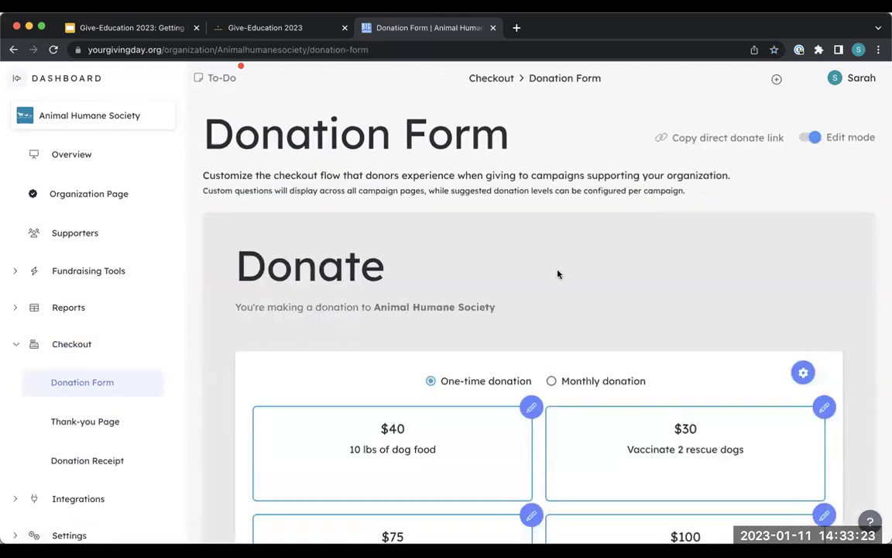
scroll(557, 273, "down", 1)
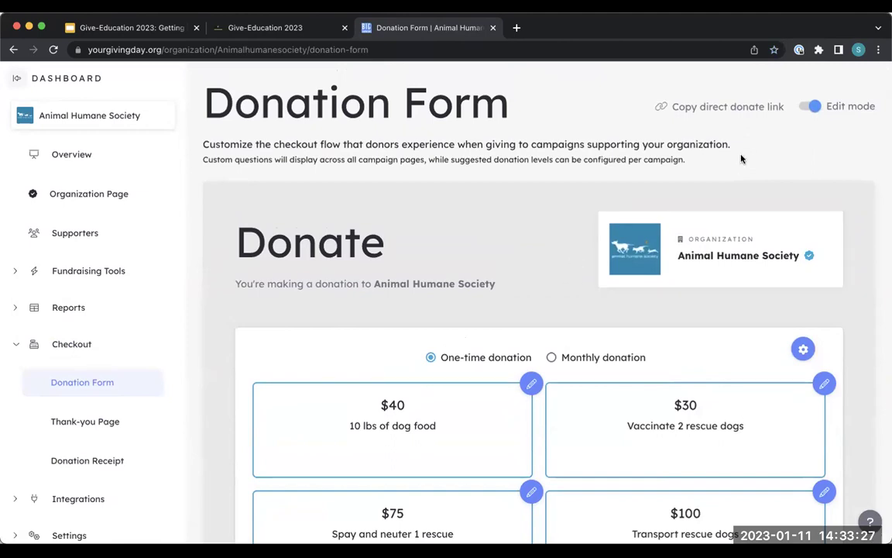
left_click(811, 107)
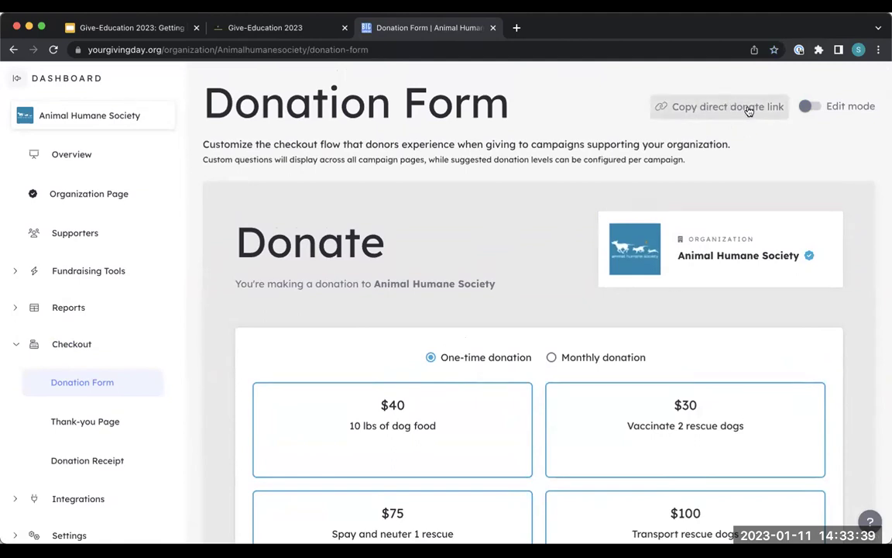
left_click(807, 106)
Review the donation form from the suggested donation levels through dedication, designation and custom questions to the donor and payment fields
scroll(479, 194, "down", 3)
scroll(532, 222, "down", 1)
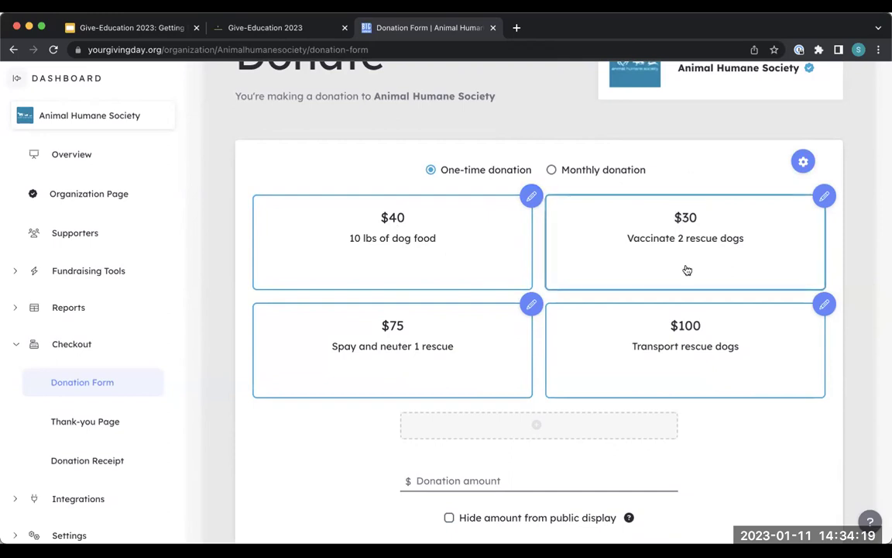
scroll(683, 392, "down", 2)
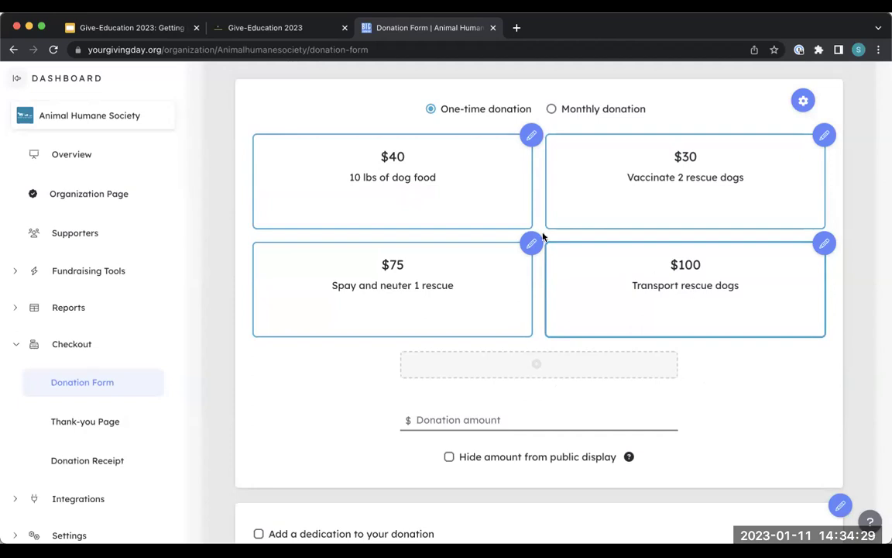
scroll(661, 360, "down", 3)
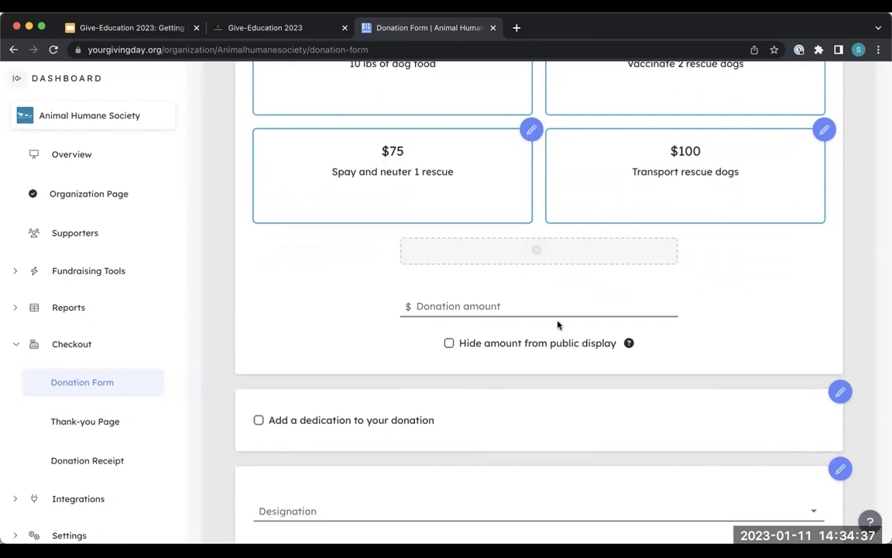
scroll(619, 331, "down", 5)
scroll(640, 335, "down", 3)
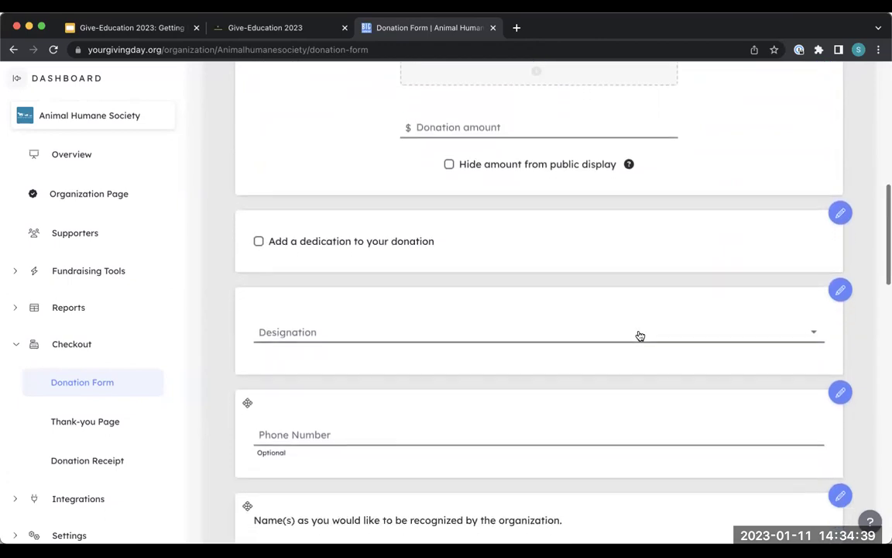
scroll(640, 336, "down", 7)
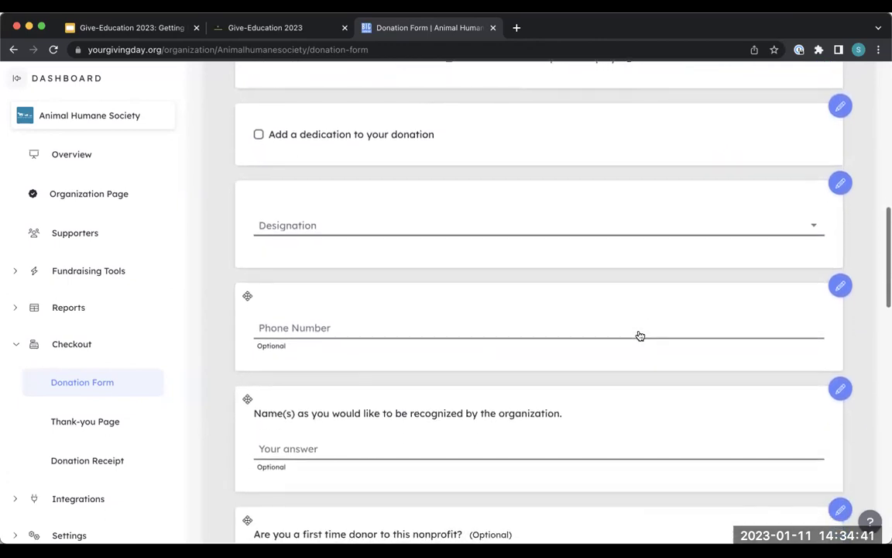
scroll(639, 335, "down", 10)
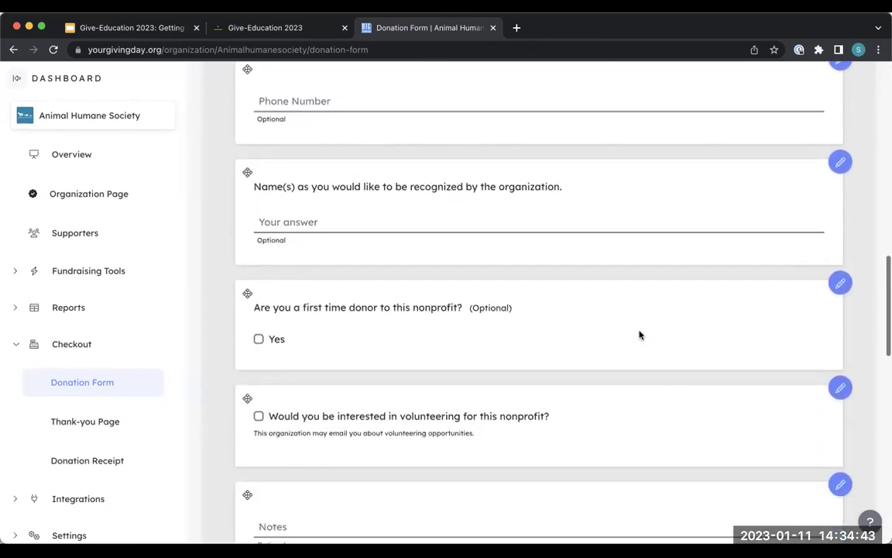
scroll(640, 335, "down", 8)
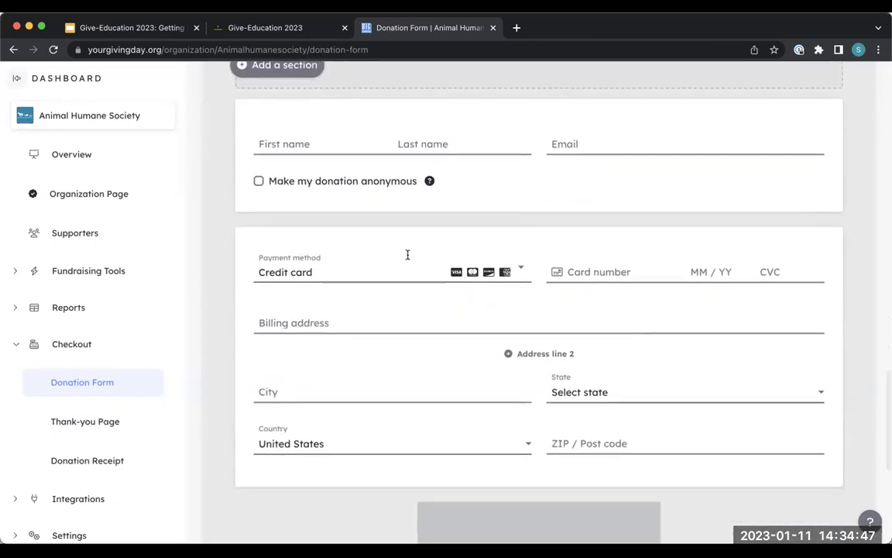
Review the donation form from the payment and donor fields back up to the suggested donation levels and page heading
scroll(609, 358, "up", 11)
scroll(609, 358, "up", 17)
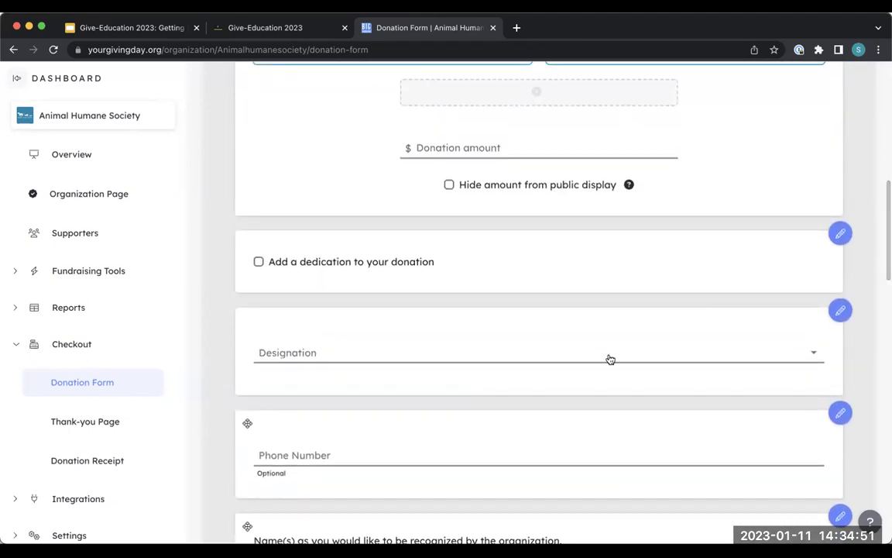
scroll(610, 358, "up", 4)
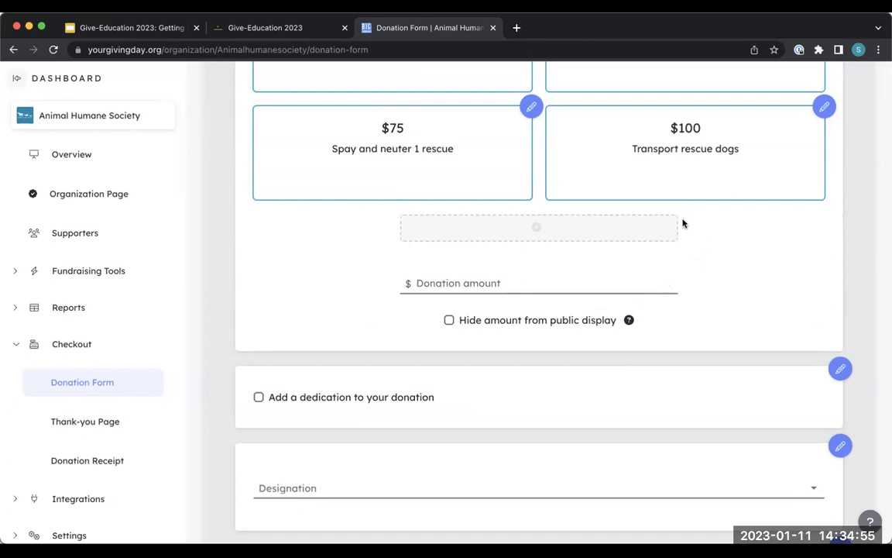
scroll(683, 223, "up", 3)
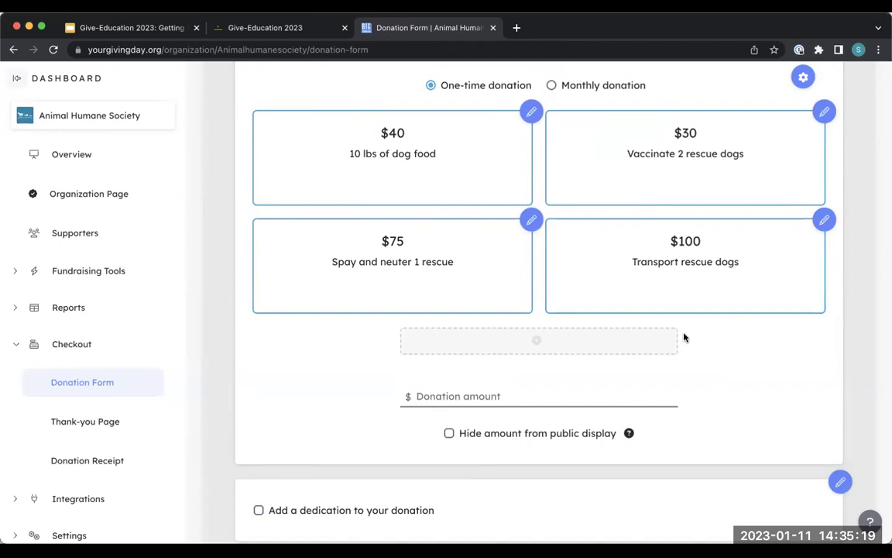
scroll(684, 337, "up", 3)
scroll(674, 333, "up", 2)
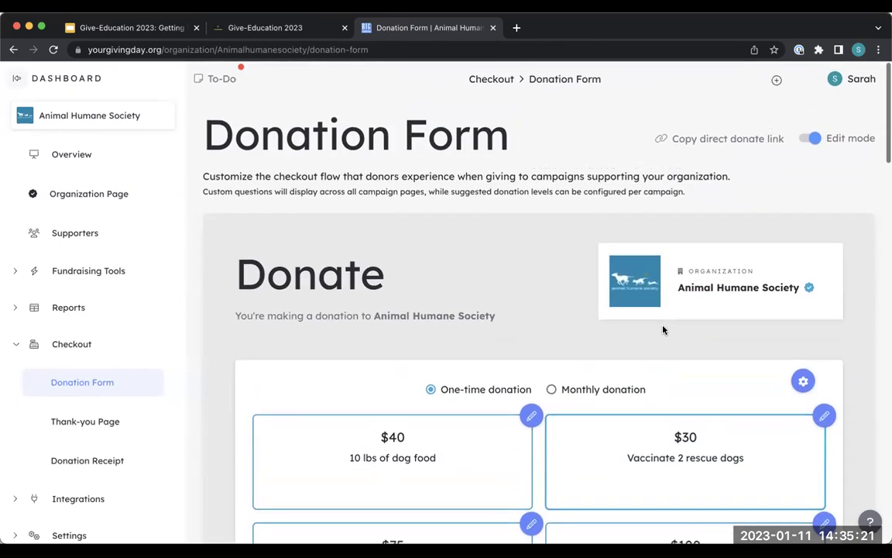
scroll(537, 310, "down", 2)
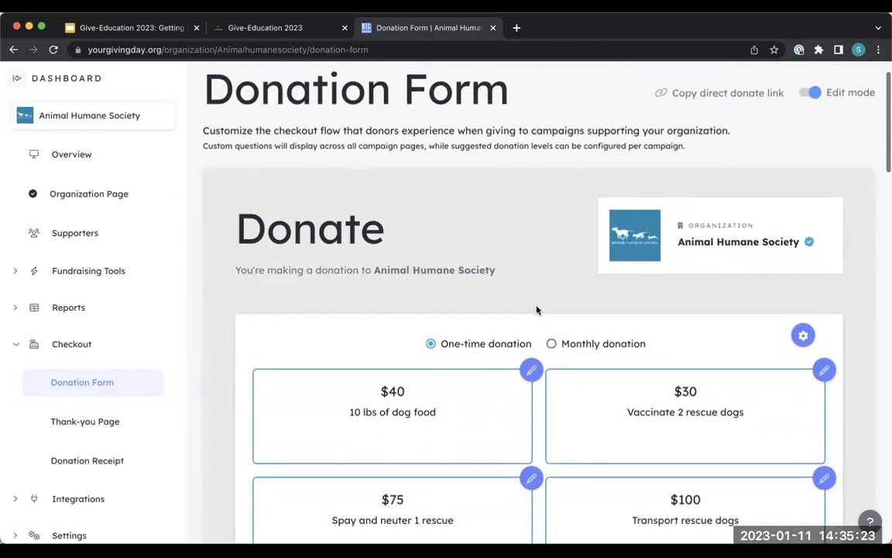
scroll(536, 309, "down", 3)
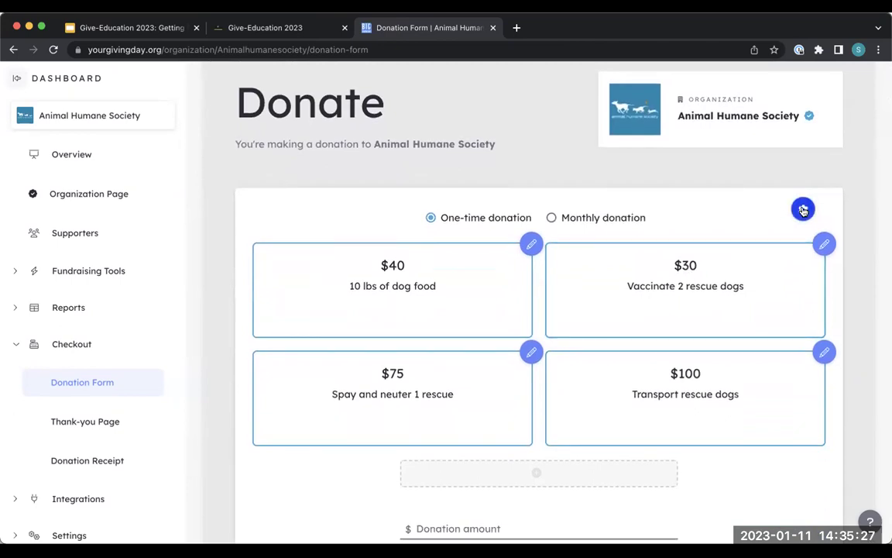
Open the Thank-you Page from the Checkout overview and review its message editor, embedded video and Learn More link
left_click(60, 345)
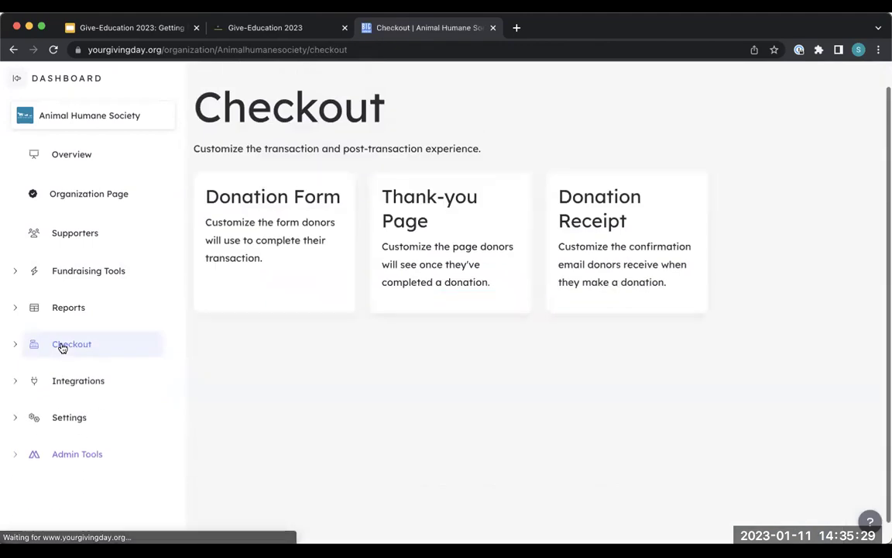
left_click(455, 285)
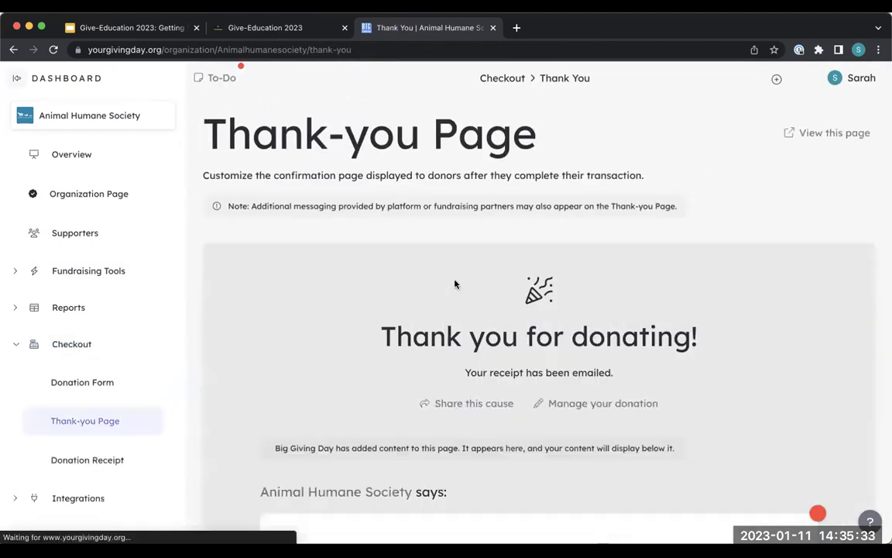
scroll(666, 274, "down", 3)
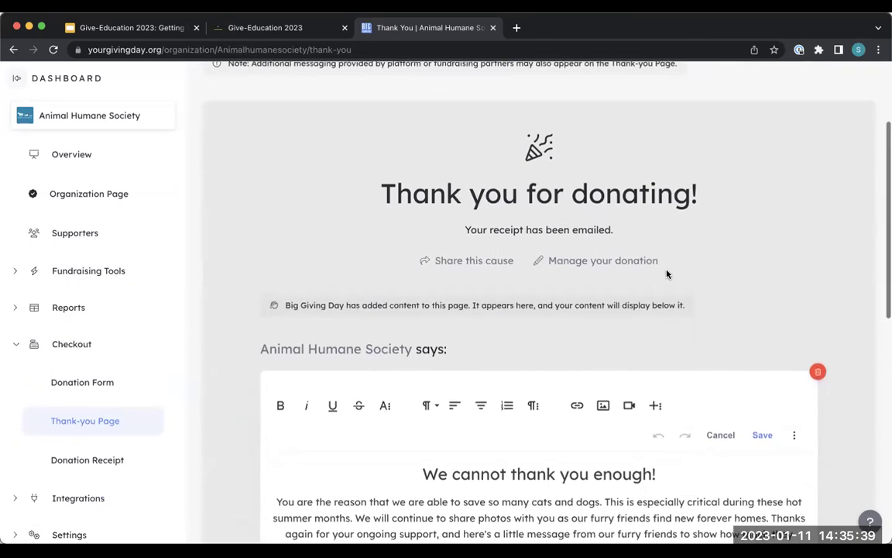
scroll(667, 274, "down", 5)
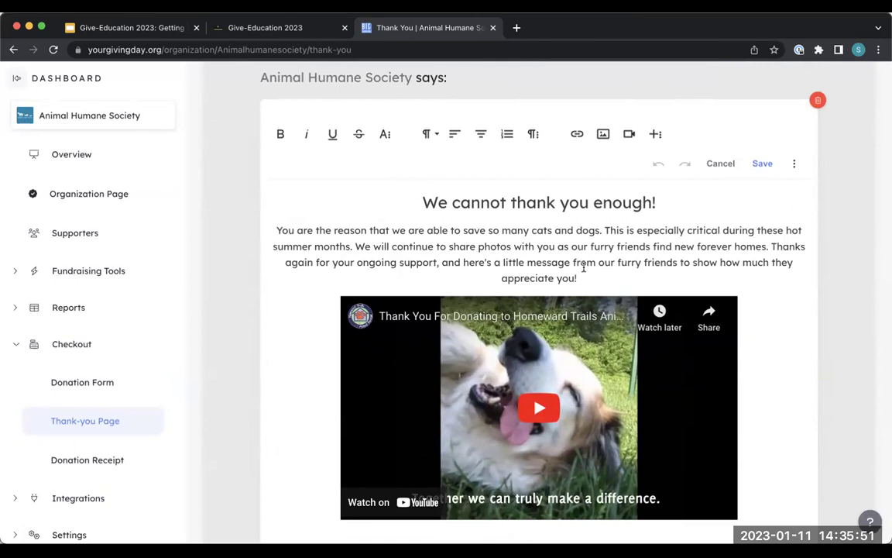
scroll(631, 275, "down", 5)
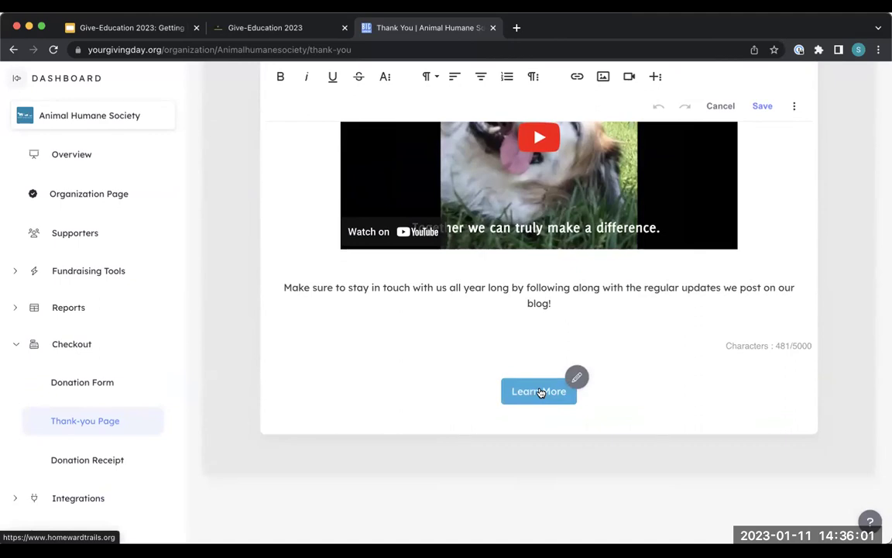
scroll(589, 362, "up", 5)
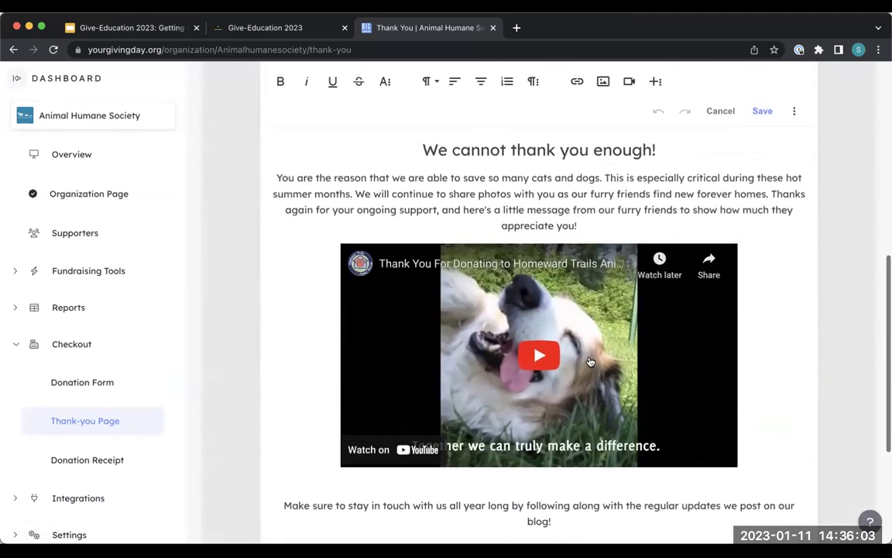
scroll(514, 277, "up", 8)
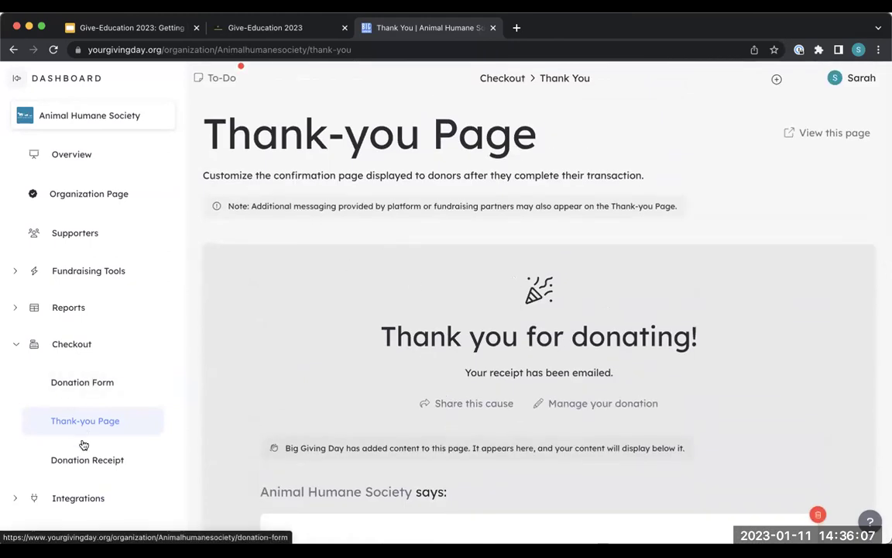
Open the Donation Receipt from the Checkout overview and review the custom message alongside the receipt preview
left_click(70, 344)
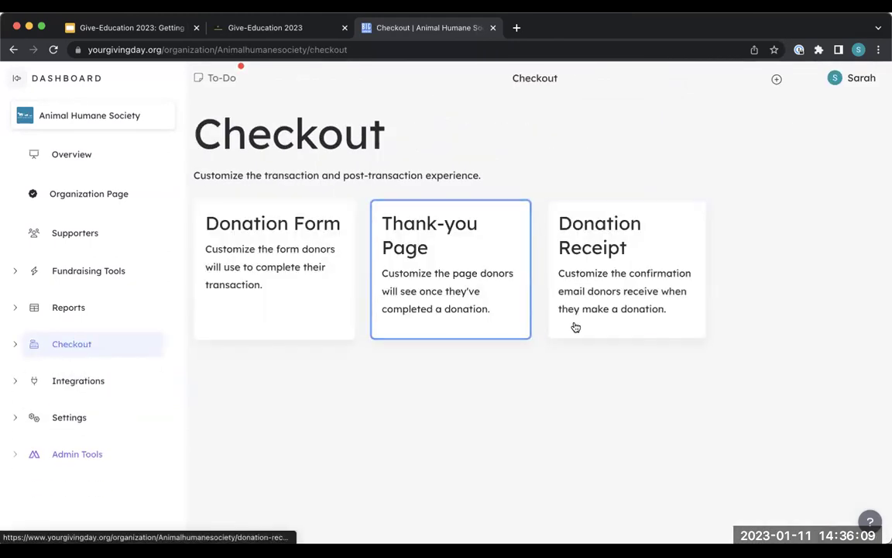
left_click(628, 274)
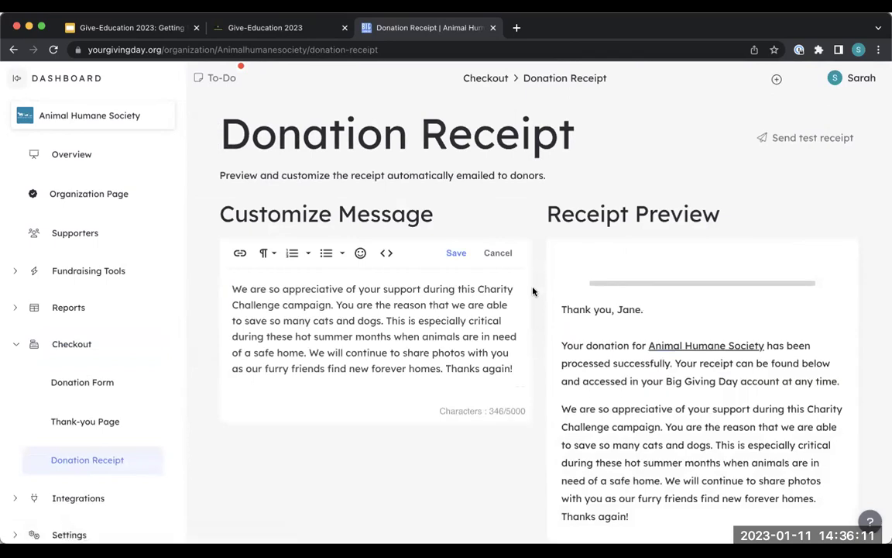
scroll(532, 292, "down", 1)
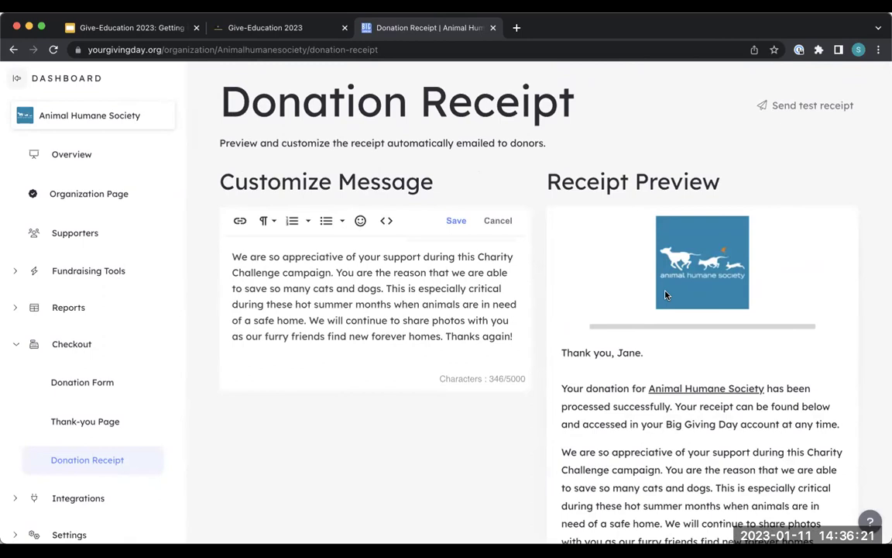
scroll(703, 343, "down", 5)
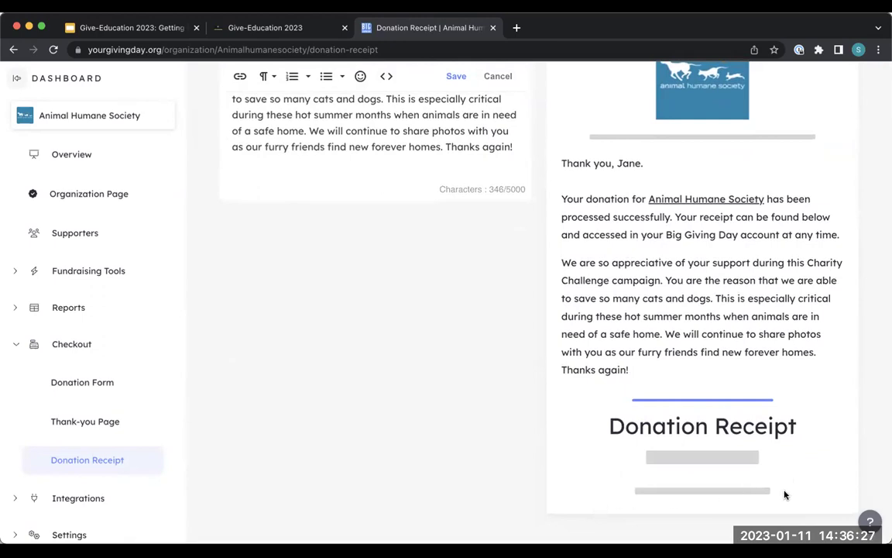
scroll(722, 309, "up", 3)
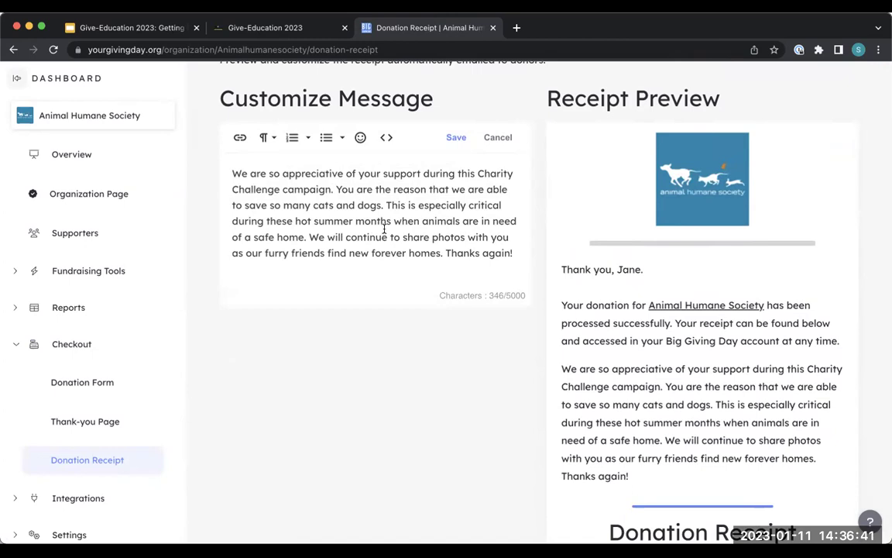
Open the All Donations report from the Reports overview and view its time period options without changing the selection
left_click(75, 345)
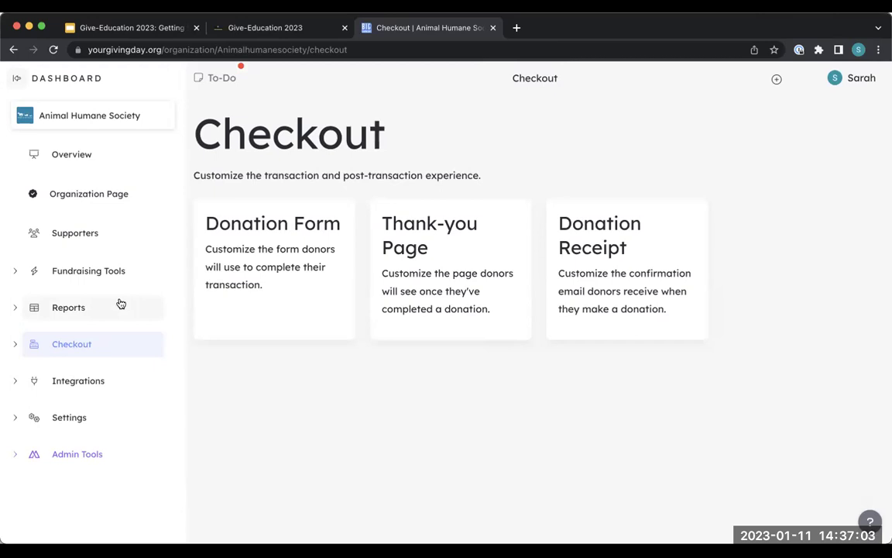
left_click(94, 307)
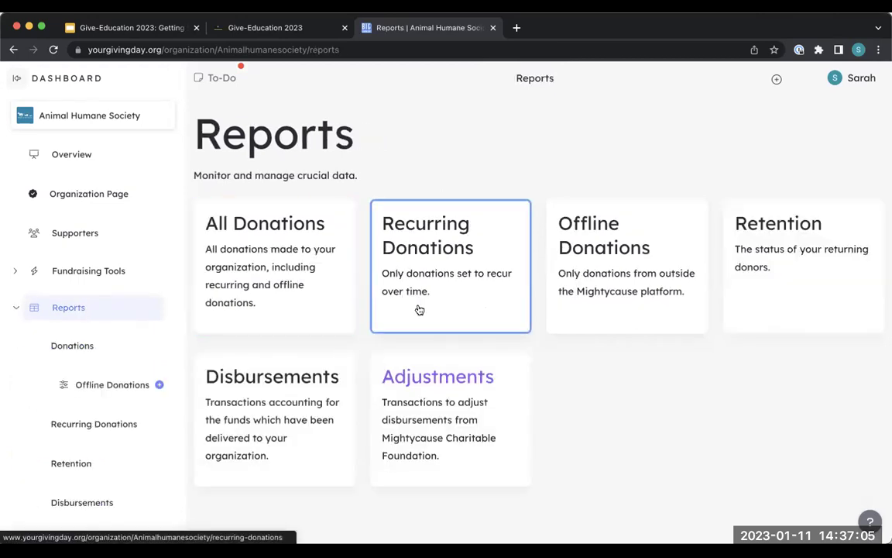
left_click(301, 267)
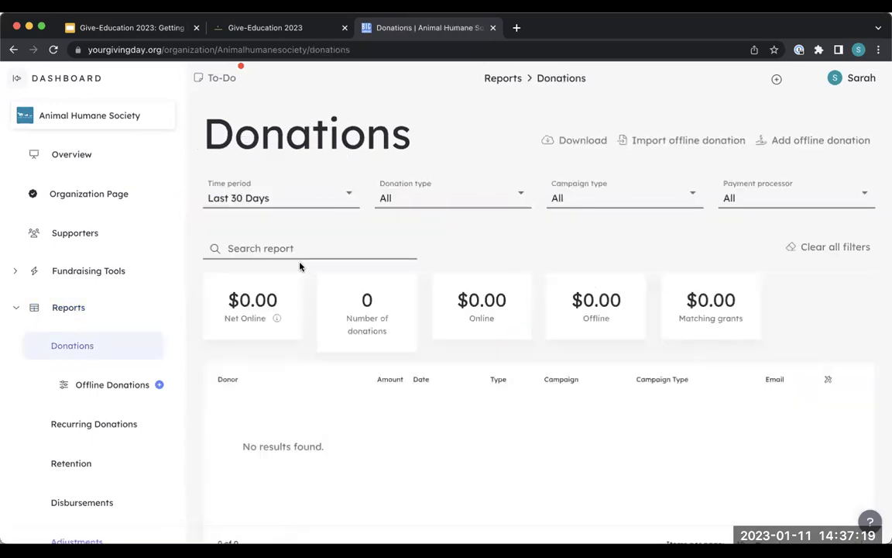
left_click(339, 204)
left_click(556, 243)
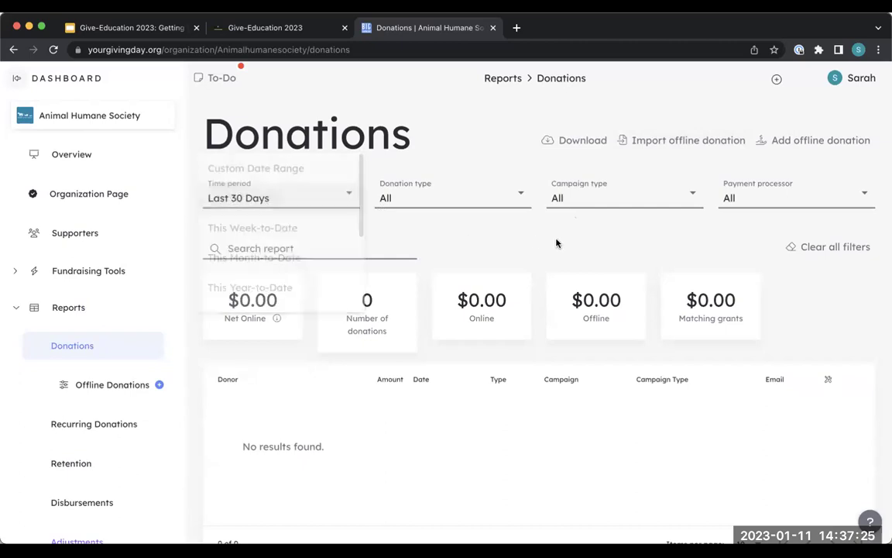
Set the campaign type filter to View by Giving Event and view the campaign name options, leaving All selected
left_click(627, 195)
left_click(619, 316)
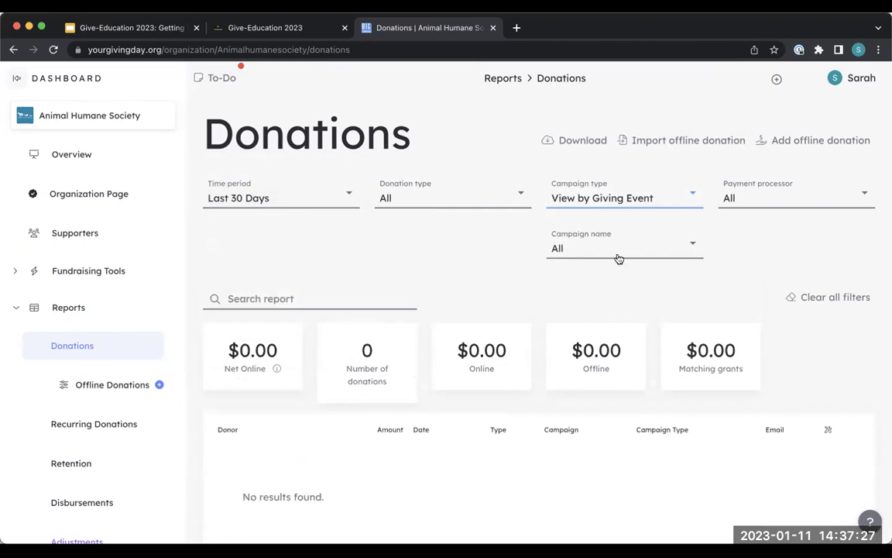
left_click(616, 248)
scroll(617, 342, "down", 1)
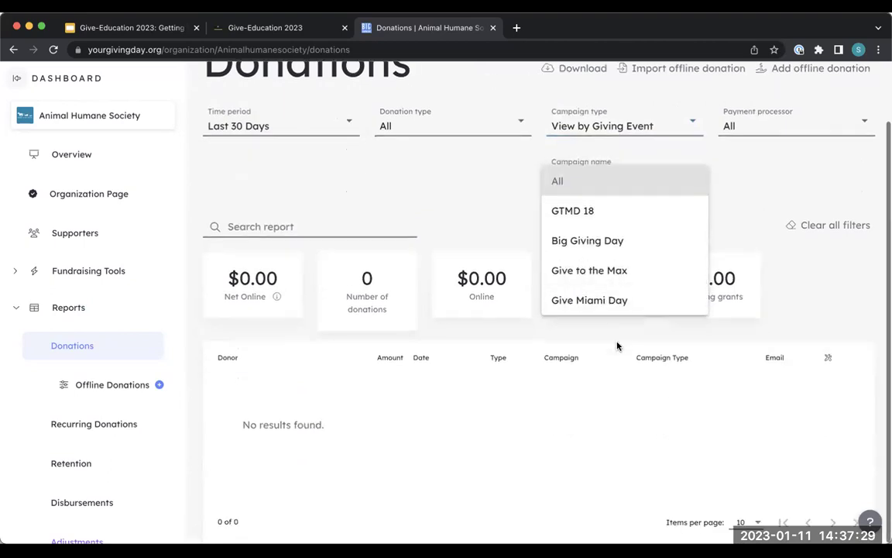
scroll(617, 346, "up", 1)
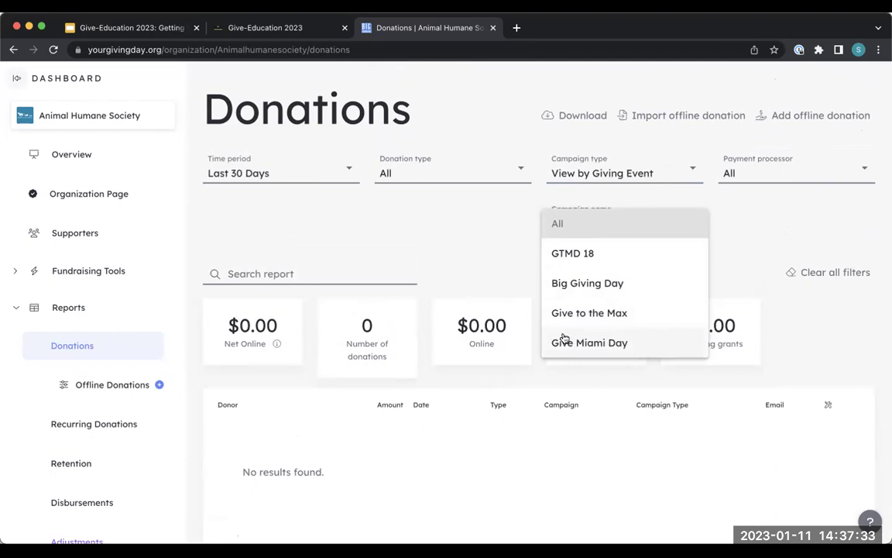
left_click(691, 211)
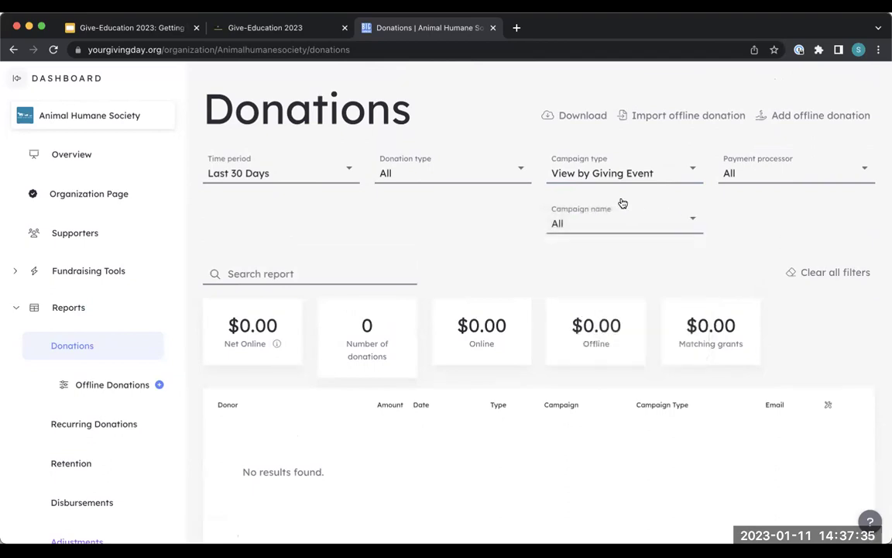
Check the donations report's time period options again, and reset the campaign type filter to All
left_click(309, 169)
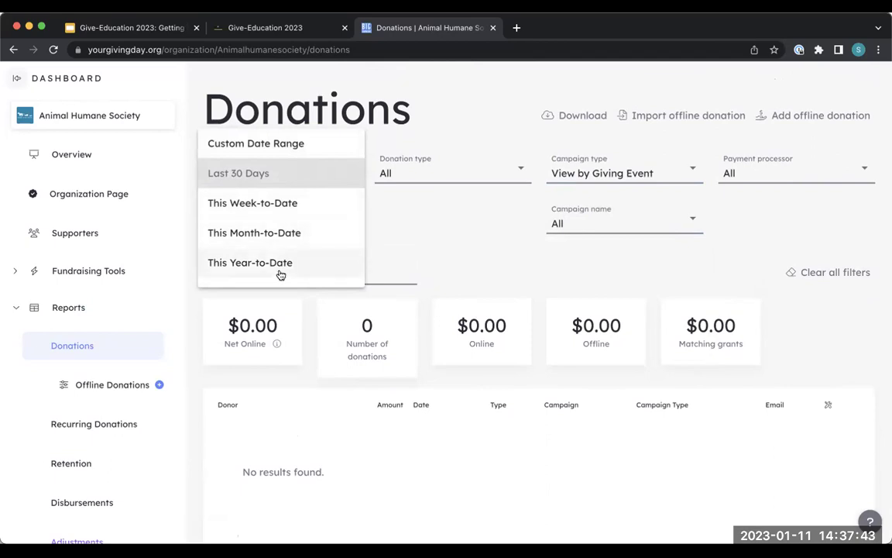
left_click(417, 222)
left_click(331, 174)
left_click(447, 238)
scroll(450, 240, "down", 2)
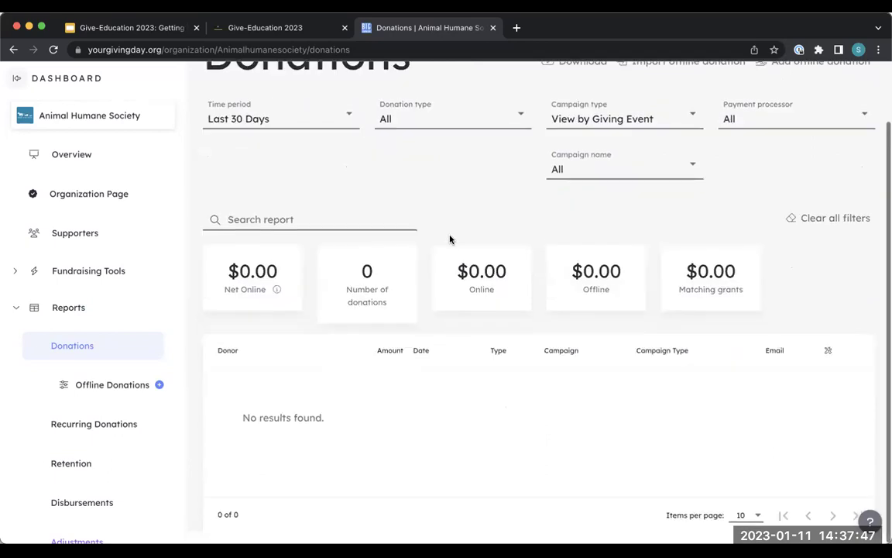
scroll(449, 239, "up", 3)
left_click(655, 194)
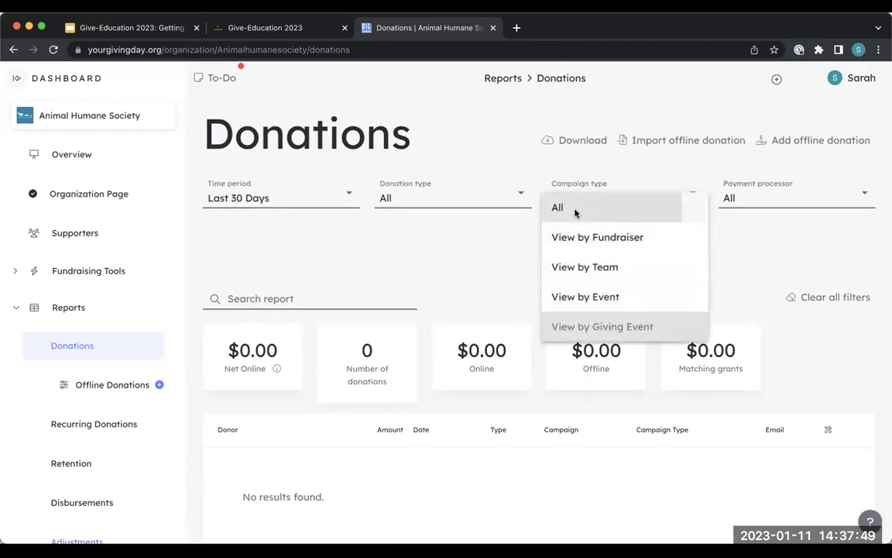
left_click(448, 221)
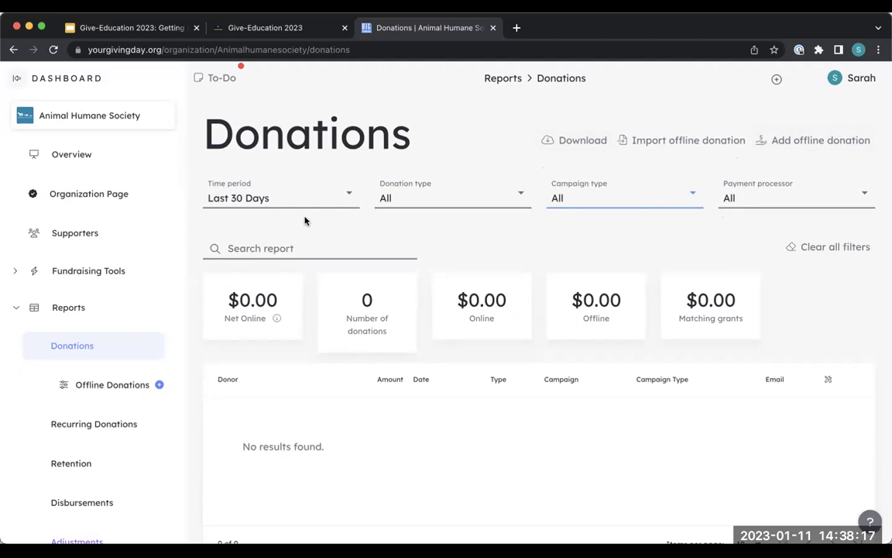
View the form for adding an offline donation and close it without entering anything
left_click(823, 140)
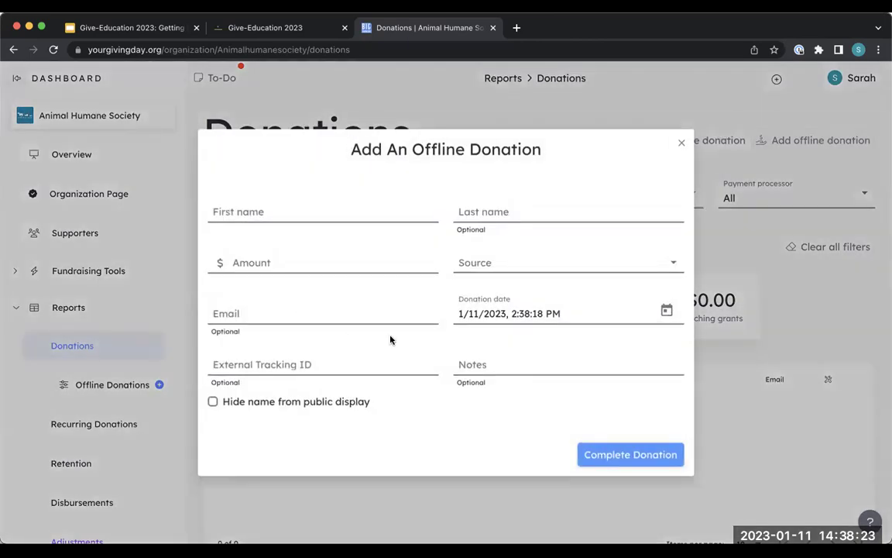
left_click(679, 145)
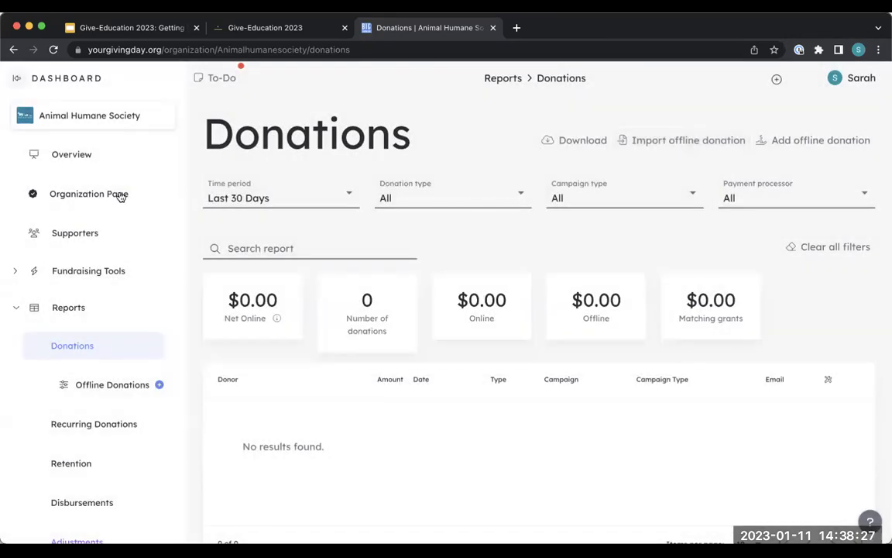
Open the Retention report from the Reports overview and view its time period options, leaving Big Giving Day (2019) selected
left_click(75, 309)
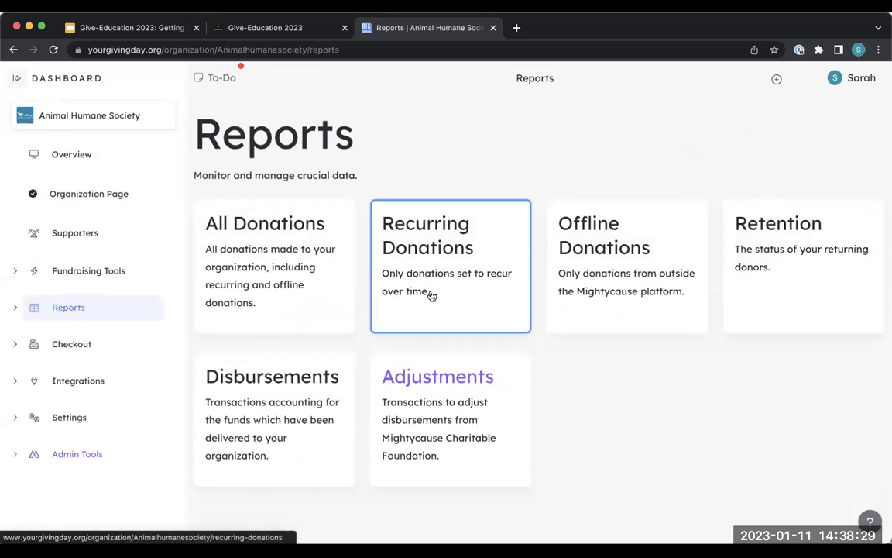
left_click(823, 267)
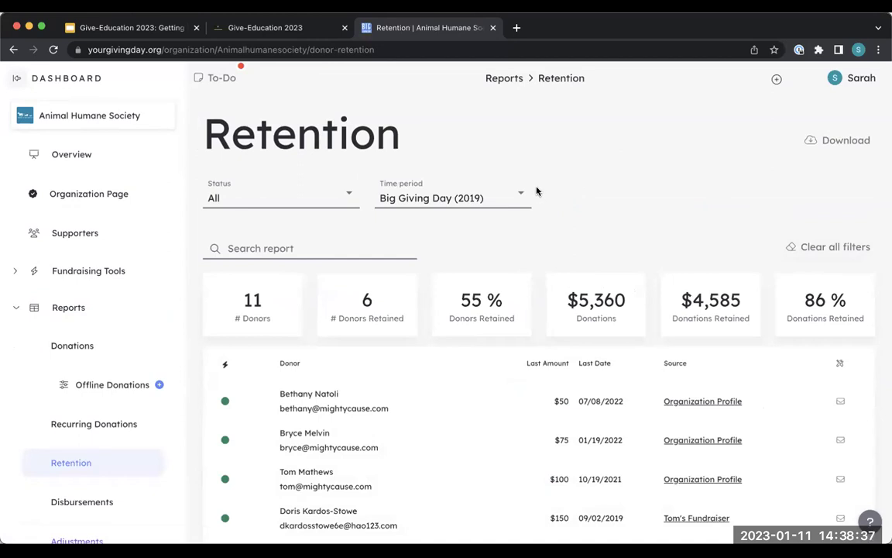
left_click(453, 193)
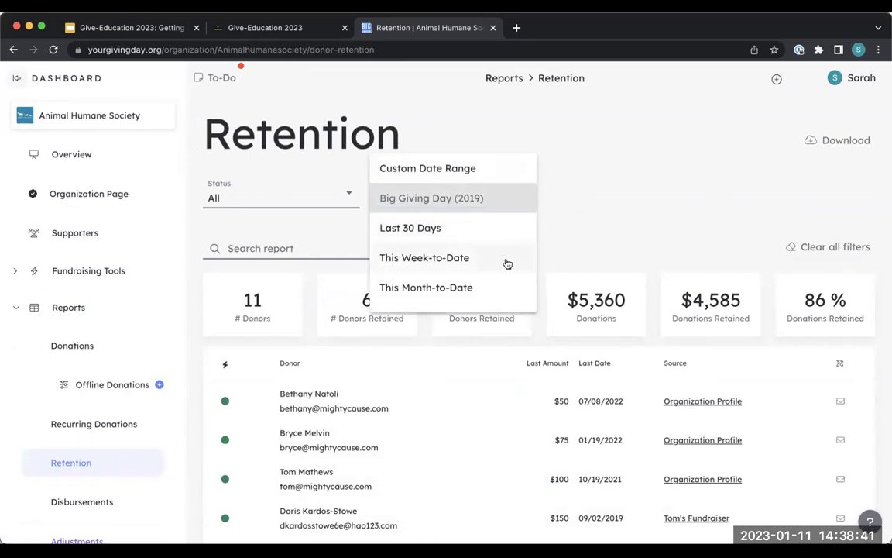
left_click(586, 215)
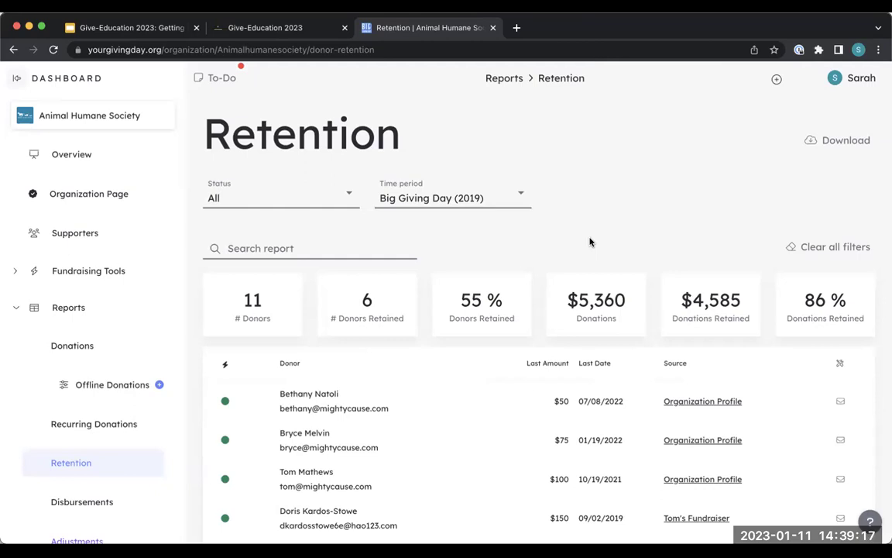
Leave the Retention report for the dashboard's Overview page and dismiss the introductory menu tour there
left_click(66, 308)
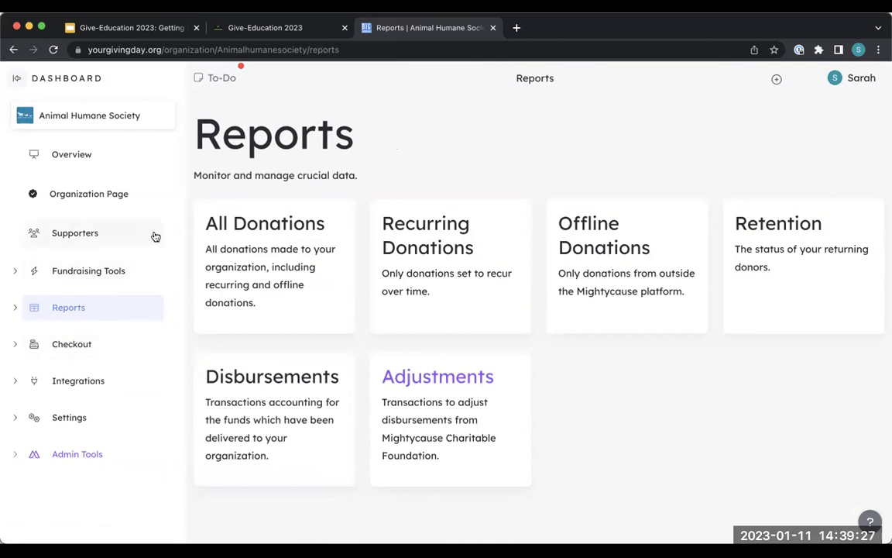
left_click(82, 155)
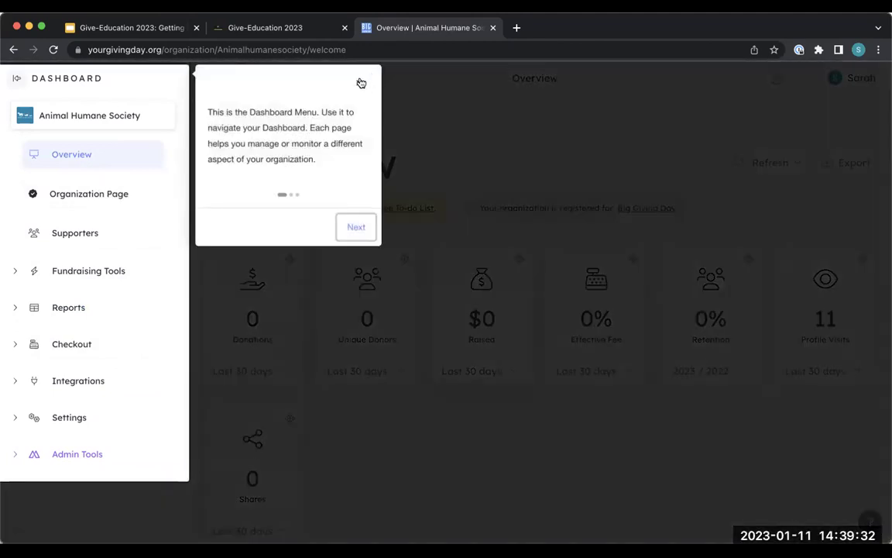
left_click(359, 83)
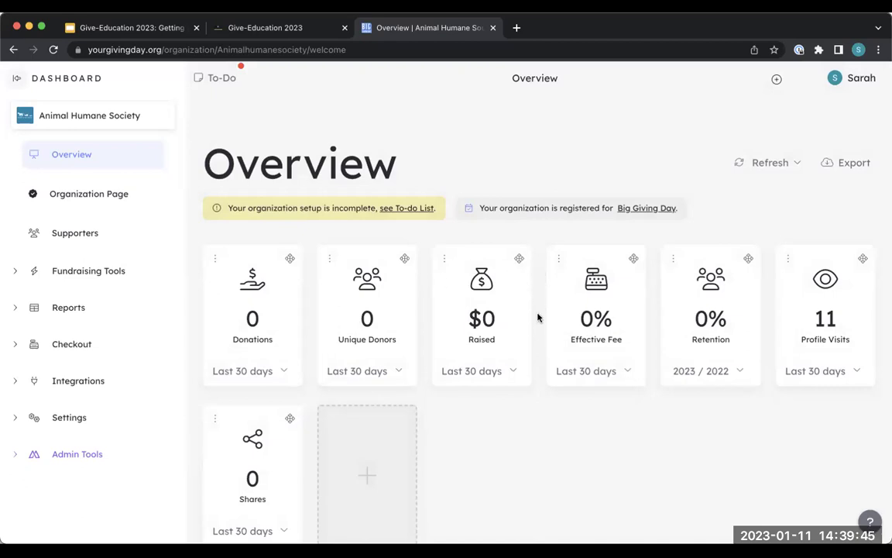
Open the Organization Page and dismiss the Edit Mode introduction, leaving edit mode on
left_click(91, 194)
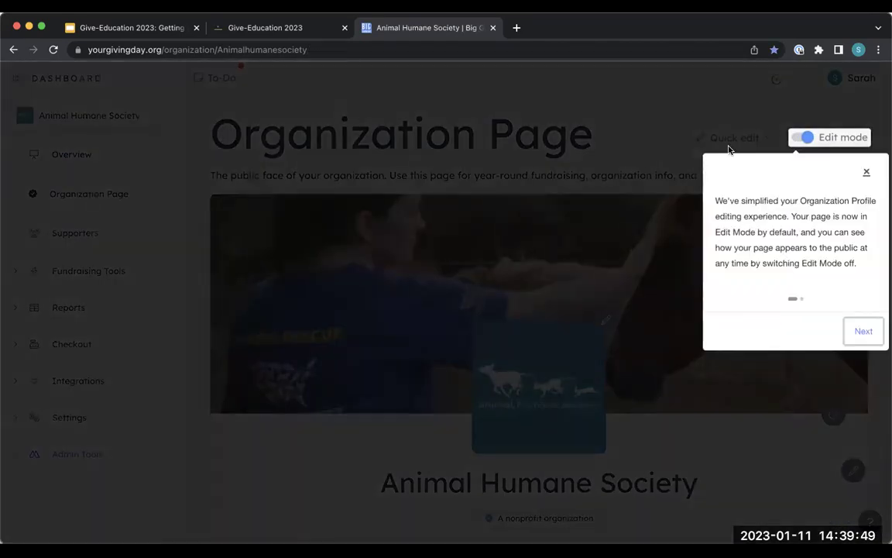
left_click(868, 173)
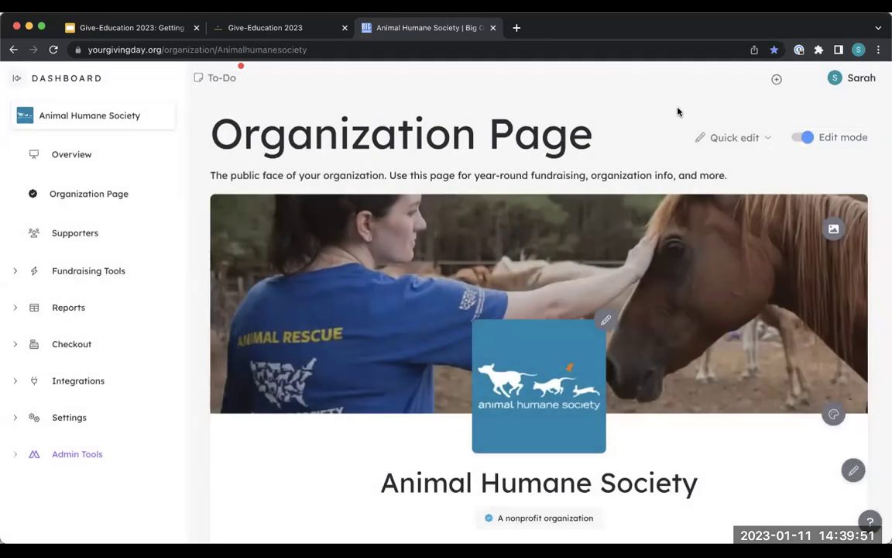